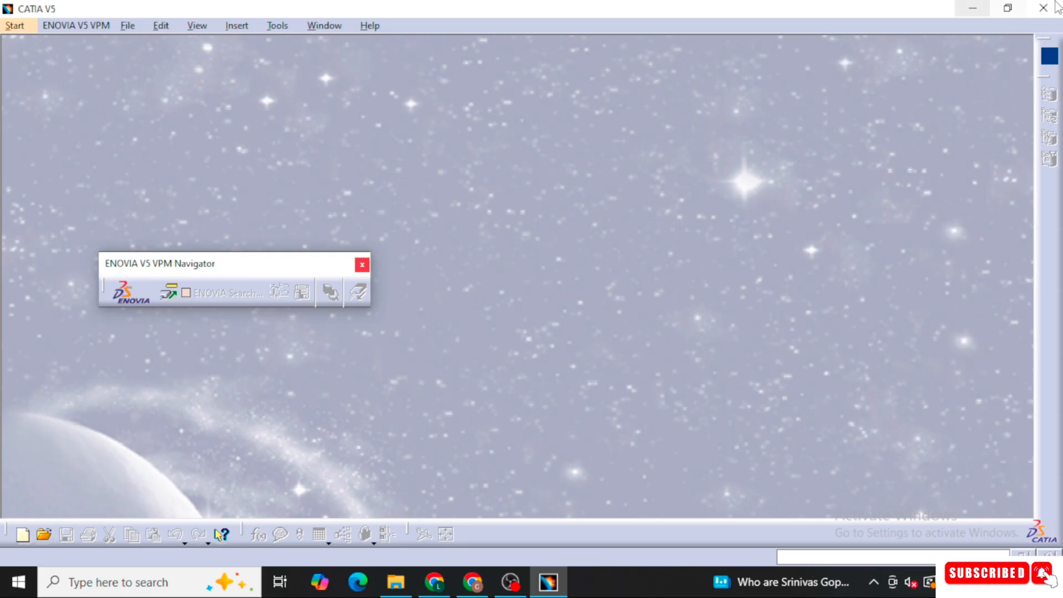
Create a new Part Design part named Part1 with hybrid design and a geometrical set enabled
{"action": "left_click", "coordinate": [15, 26]}
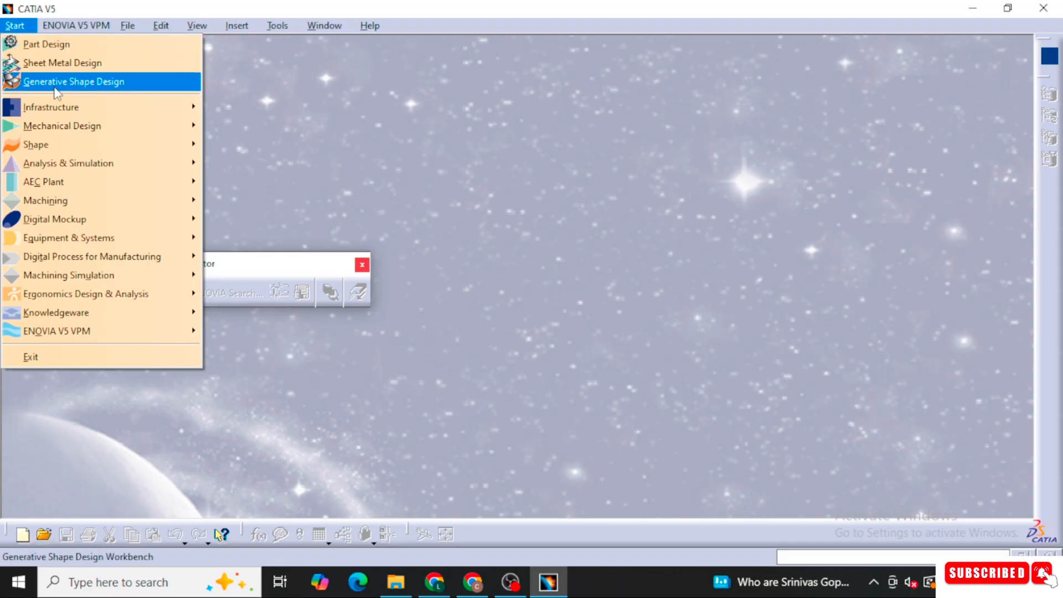
{"action": "left_click", "coordinate": [64, 47]}
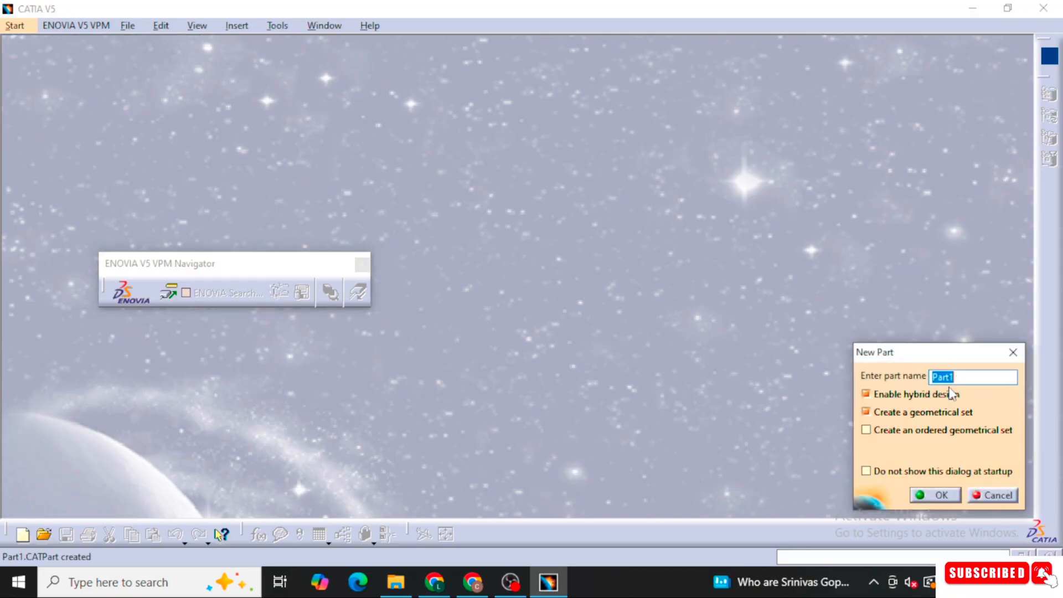
{"action": "left_click", "coordinate": [944, 493]}
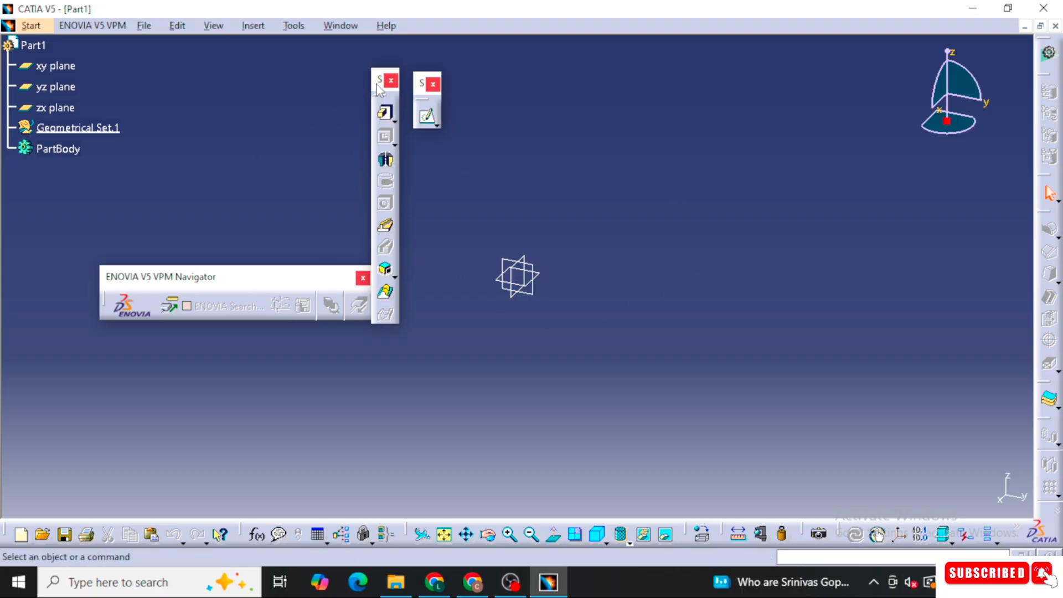
Restore the position of all toolbars through the toolbar customization settings
{"action": "left_click_drag", "start_coordinate": [379, 89], "coordinate": [265, 64]}
{"action": "left_click", "coordinate": [340, 25]}
{"action": "mouse_move", "coordinate": [306, 28]}
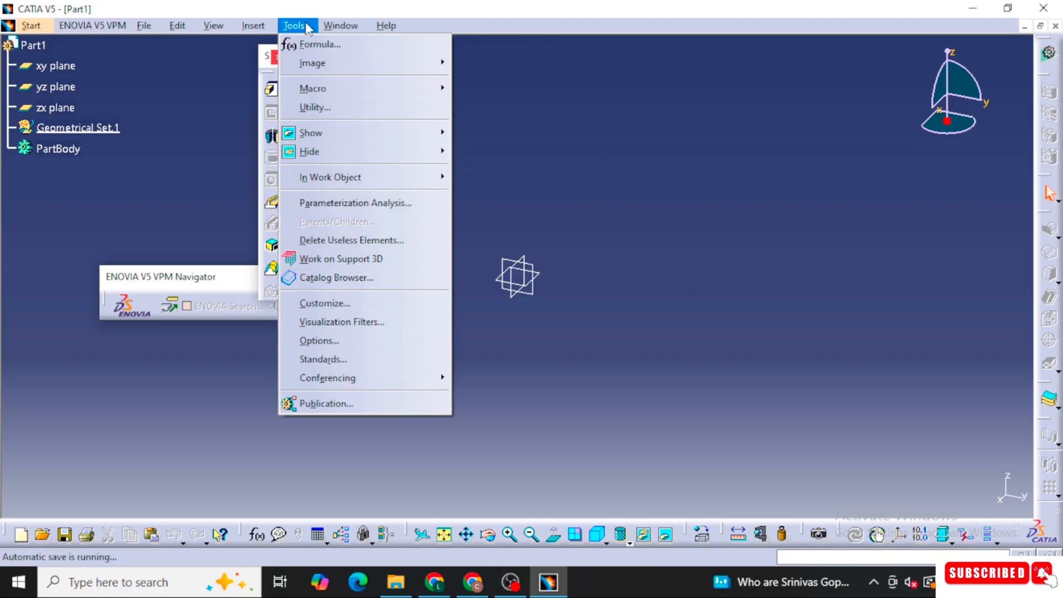
{"action": "left_click", "coordinate": [344, 303]}
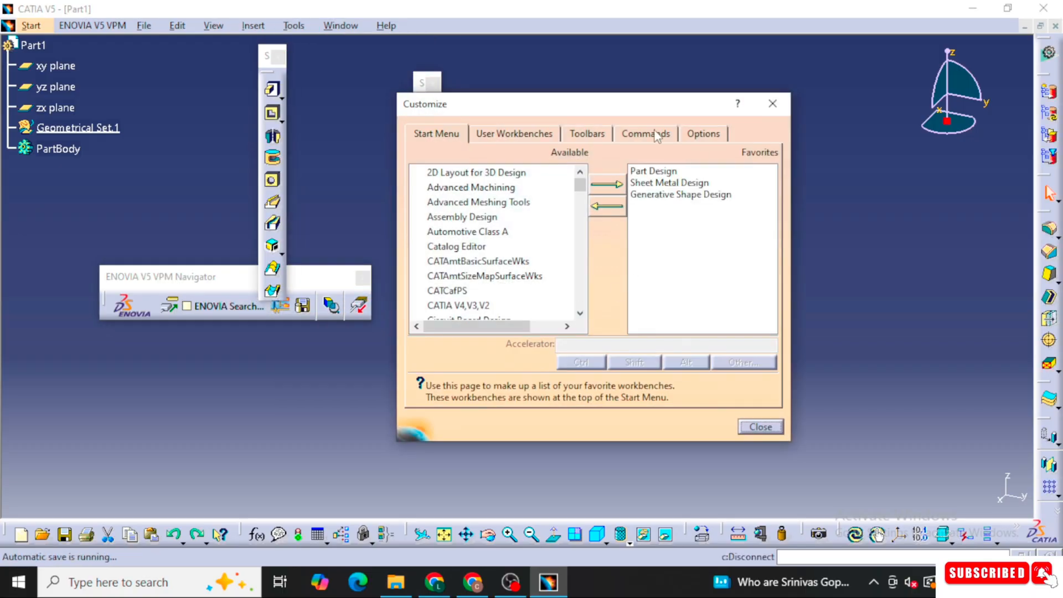
{"action": "left_click", "coordinate": [657, 137]}
{"action": "left_click", "coordinate": [586, 135]}
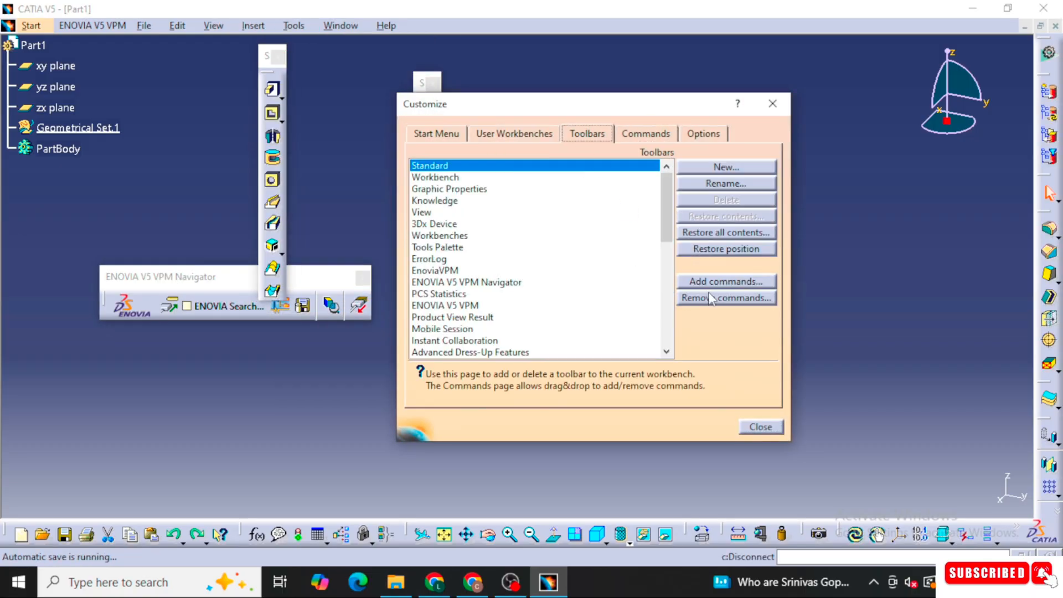
{"action": "left_click", "coordinate": [723, 252]}
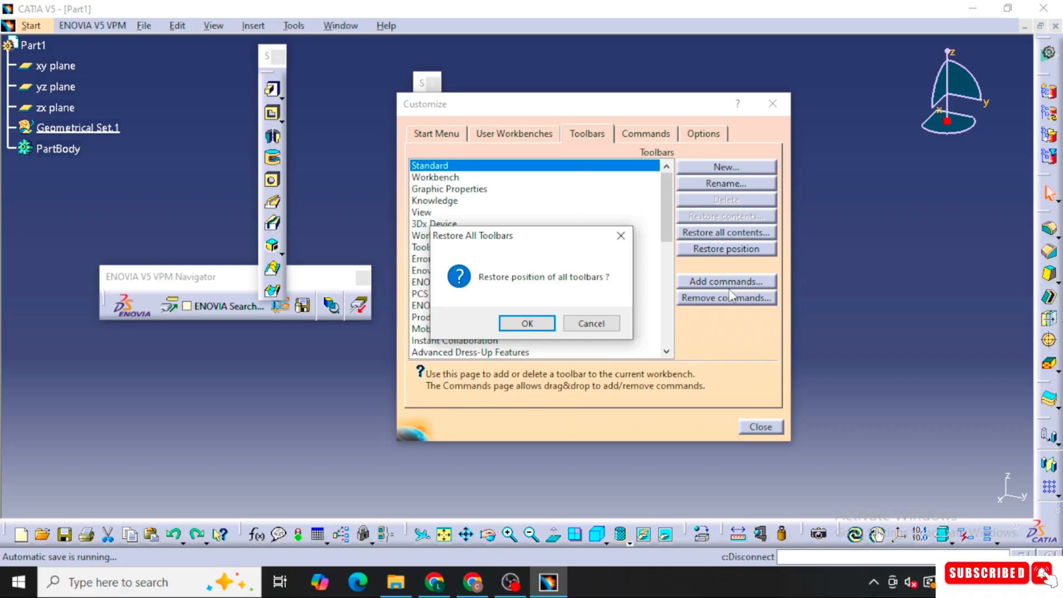
{"action": "left_click", "coordinate": [543, 327]}
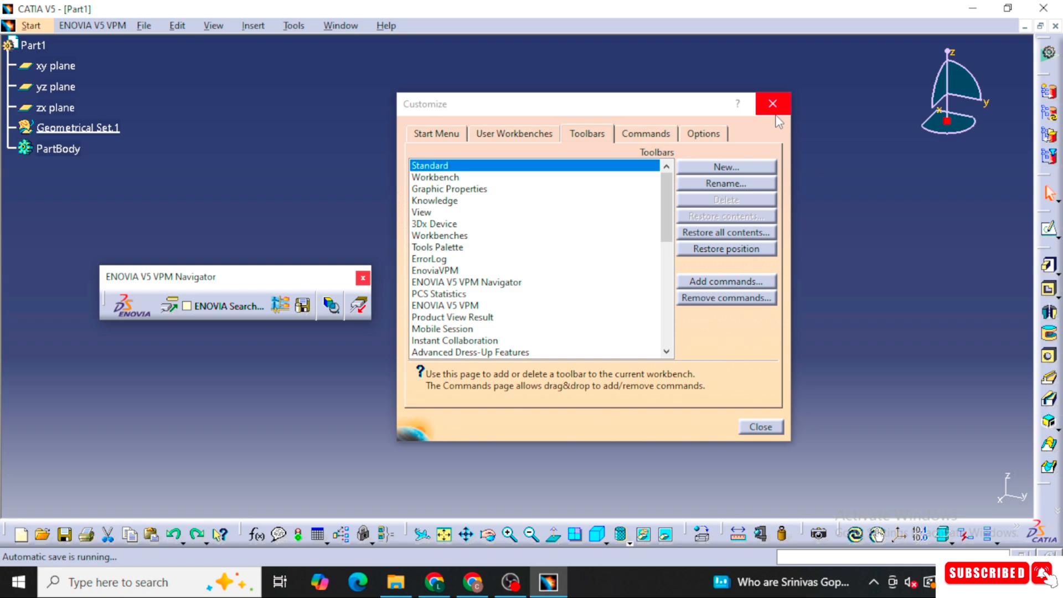
{"action": "left_click", "coordinate": [775, 99]}
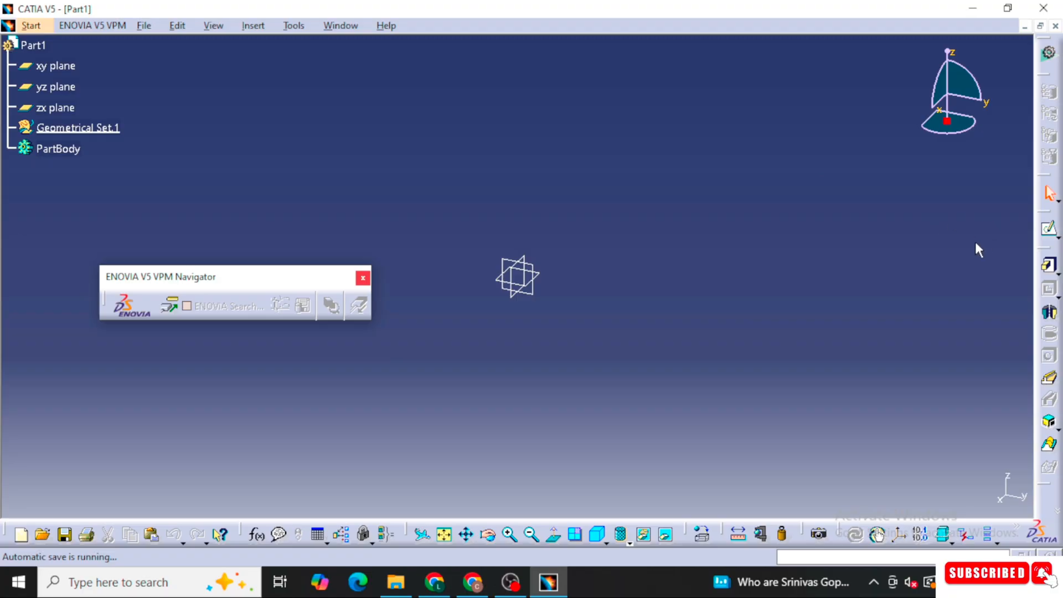
Start a new sketch on the yz plane
{"action": "left_click", "coordinate": [1049, 230]}
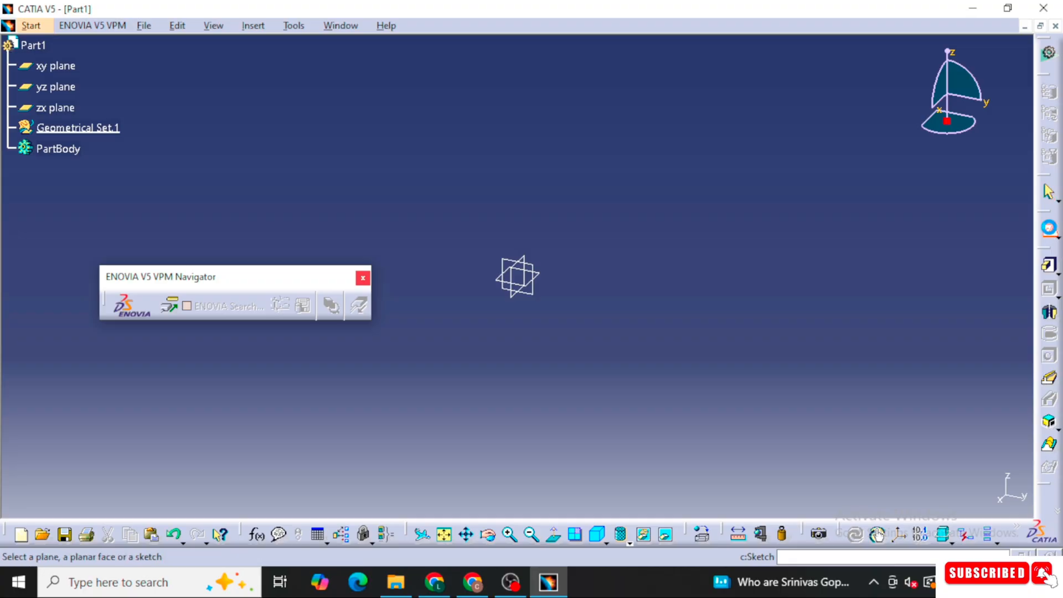
{"action": "left_click", "coordinate": [515, 269]}
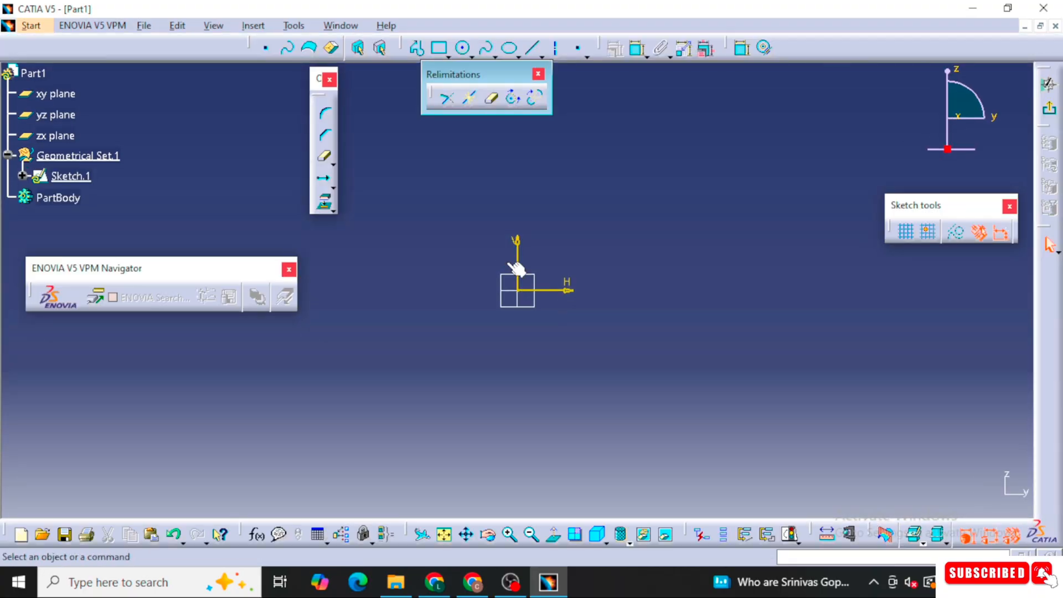
{"action": "middle_click_drag", "start_coordinate": [558, 206], "coordinate": [541, 230]}
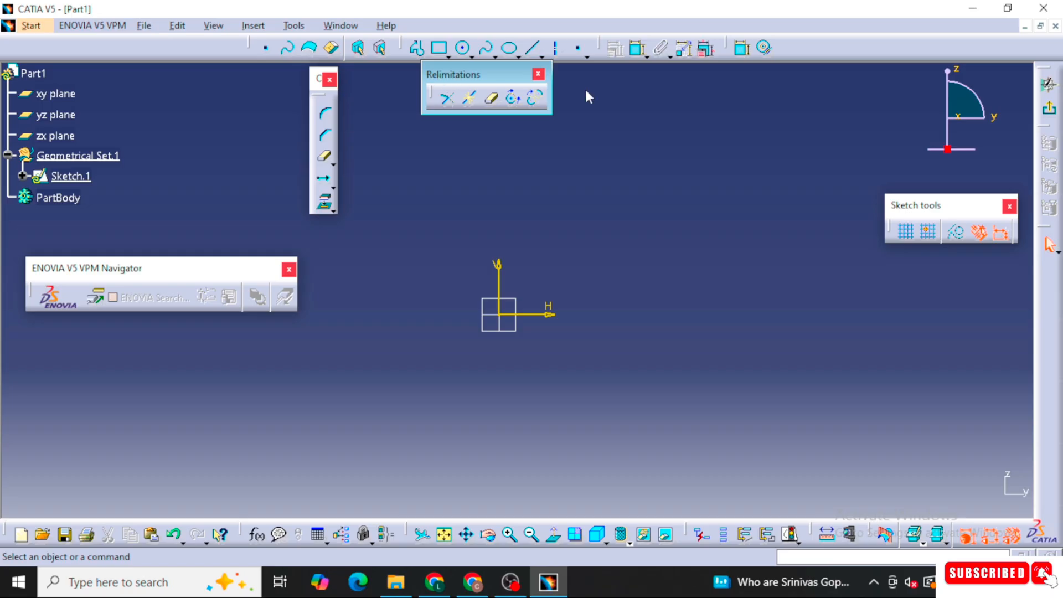
Sketch an open stepped profile of five alternating vertical and horizontal lines, starting upward from the origin
{"action": "left_click_drag", "start_coordinate": [450, 72], "coordinate": [585, 90]}
{"action": "left_click", "coordinate": [419, 49]}
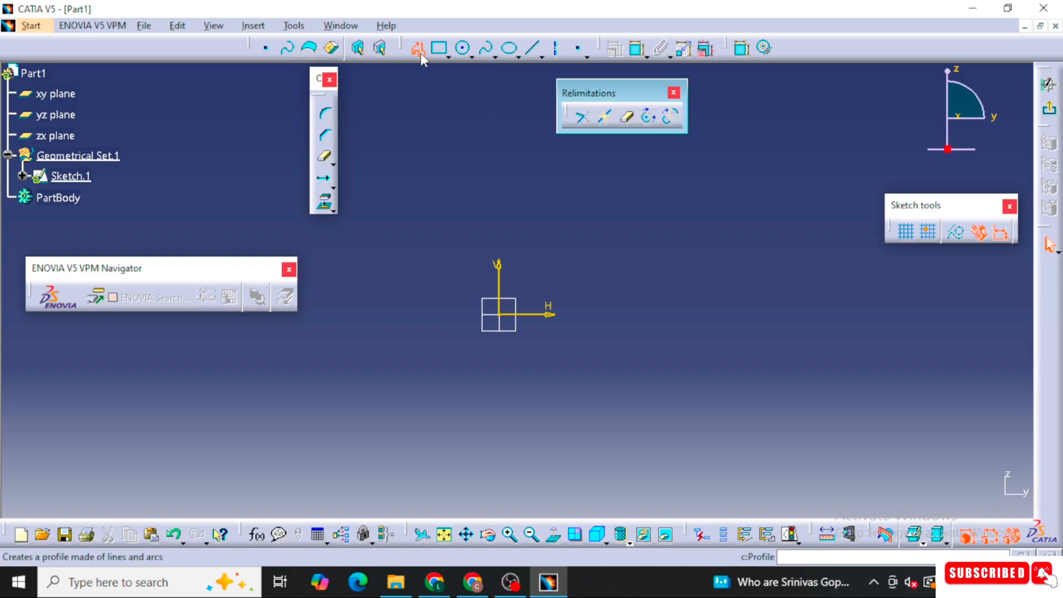
{"action": "left_click", "coordinate": [501, 316]}
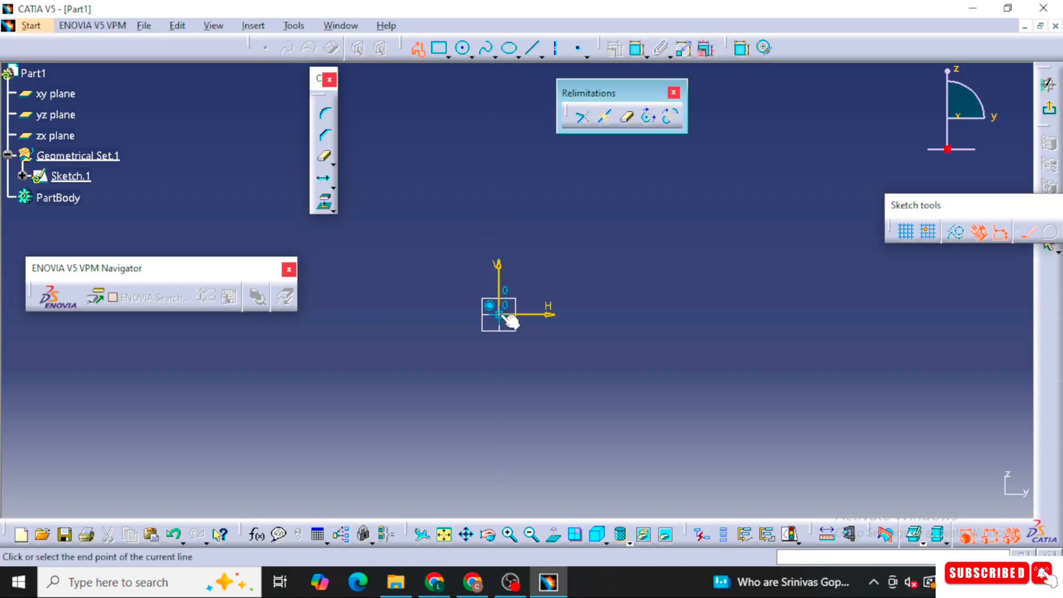
{"action": "left_click", "coordinate": [499, 202]}
{"action": "left_click", "coordinate": [621, 203]}
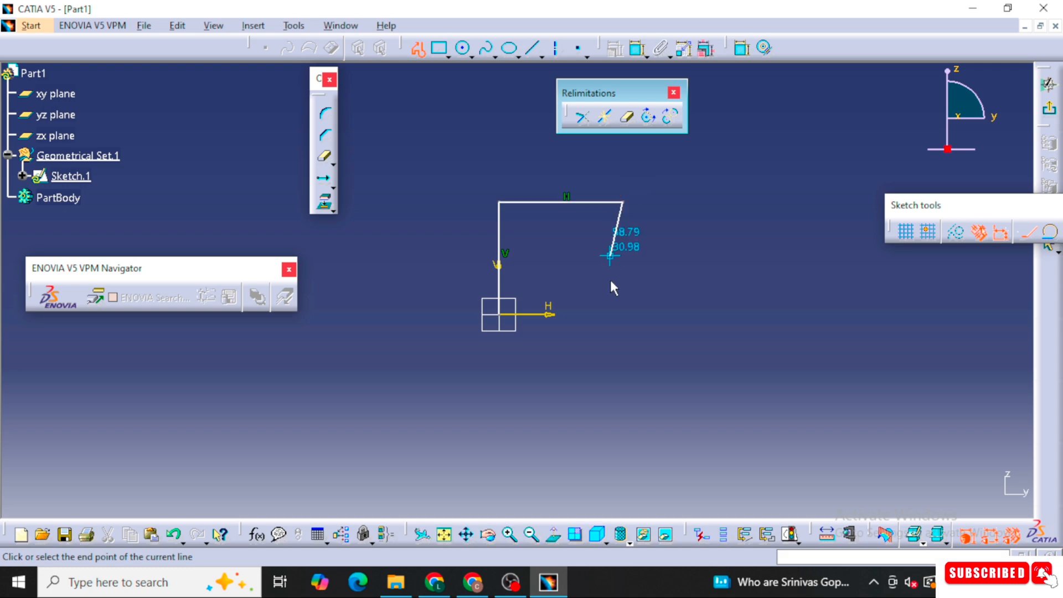
{"action": "left_click", "coordinate": [622, 294]}
{"action": "left_click", "coordinate": [694, 294]}
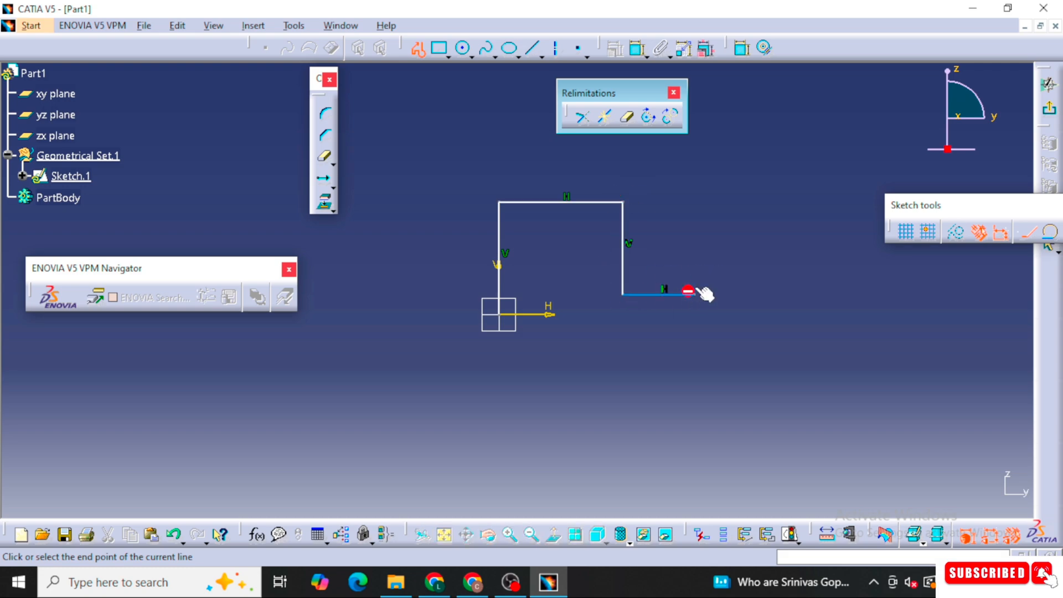
{"action": "left_click", "coordinate": [694, 203]}
{"action": "left_click", "coordinate": [695, 211]}
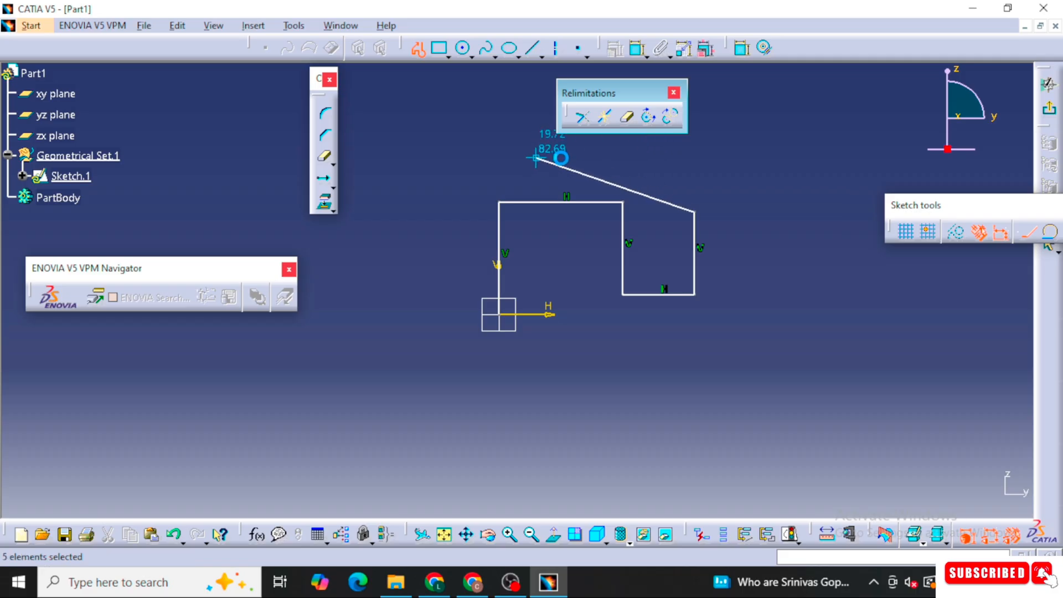
{"action": "key", "text": "Escape"}
Sketch a vertical elongated hole with a radius of about 26.5 mm to the left of the stepped profile
{"action": "left_click", "coordinate": [449, 59]}
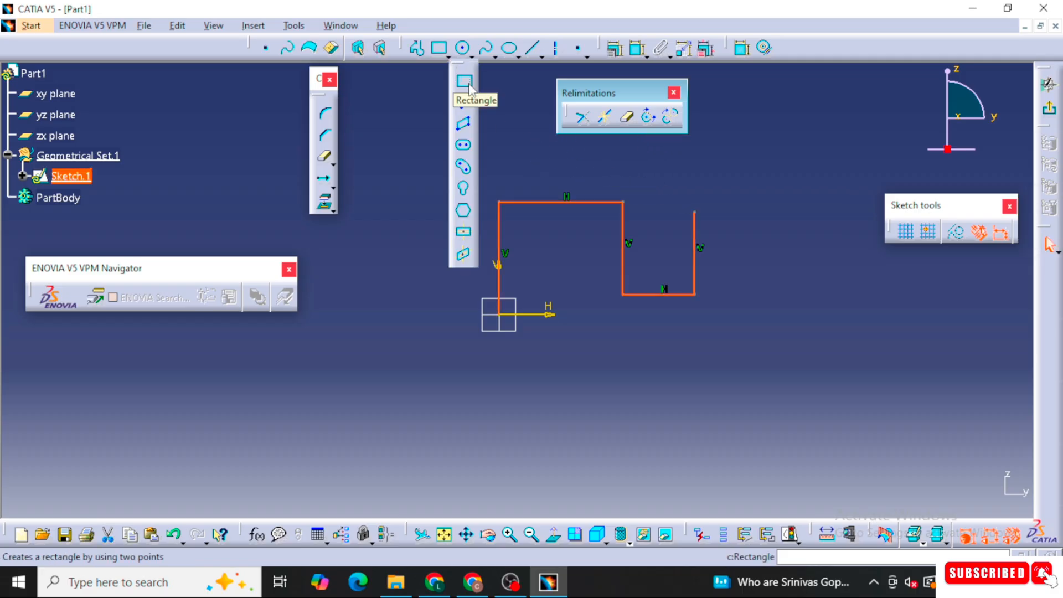
{"action": "left_click", "coordinate": [463, 147]}
{"action": "left_click", "coordinate": [411, 150]}
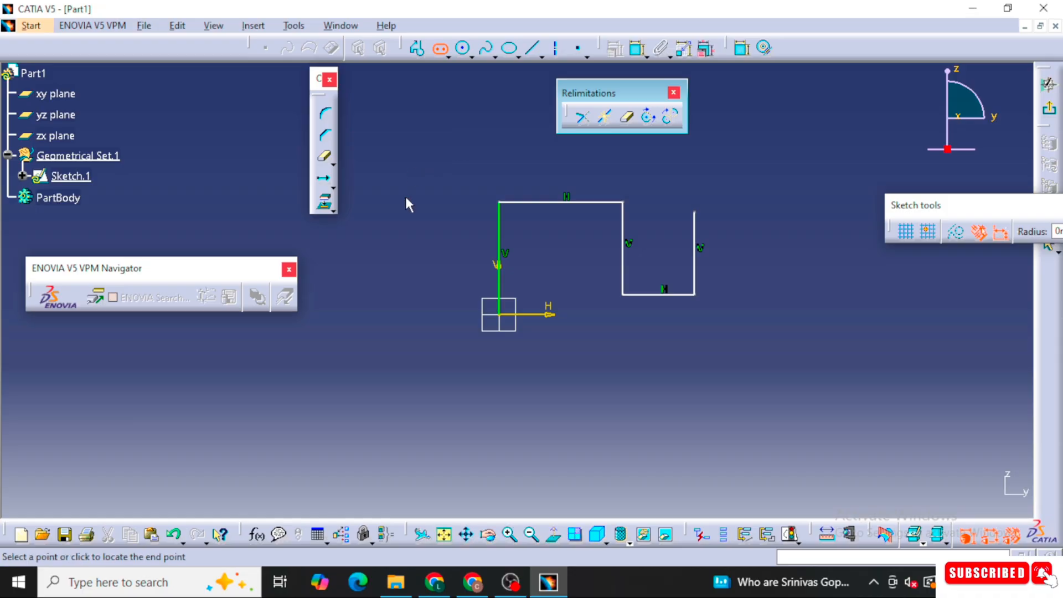
{"action": "left_click", "coordinate": [408, 331]}
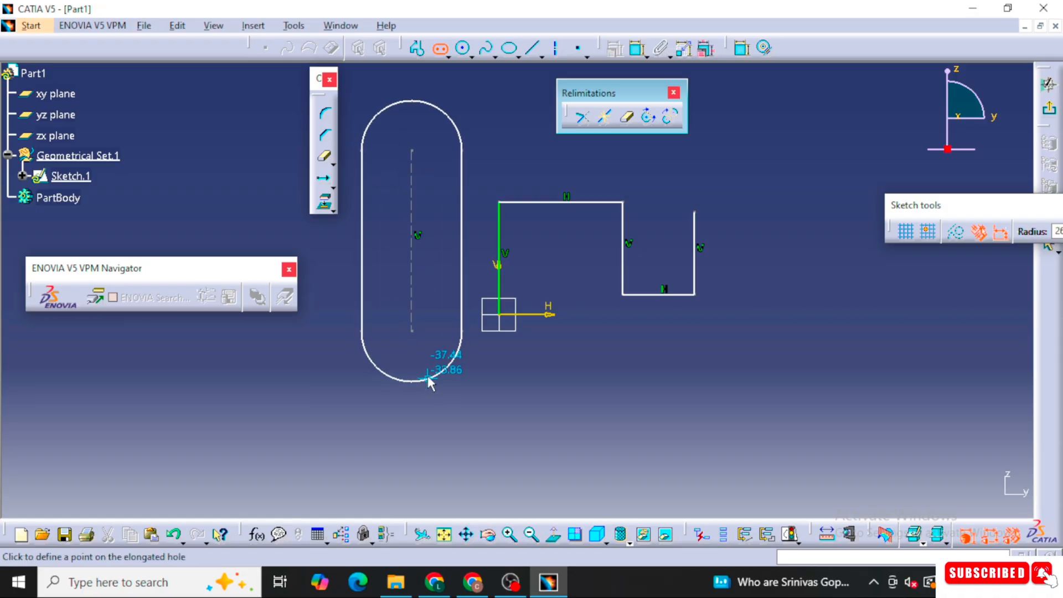
{"action": "left_click", "coordinate": [430, 380]}
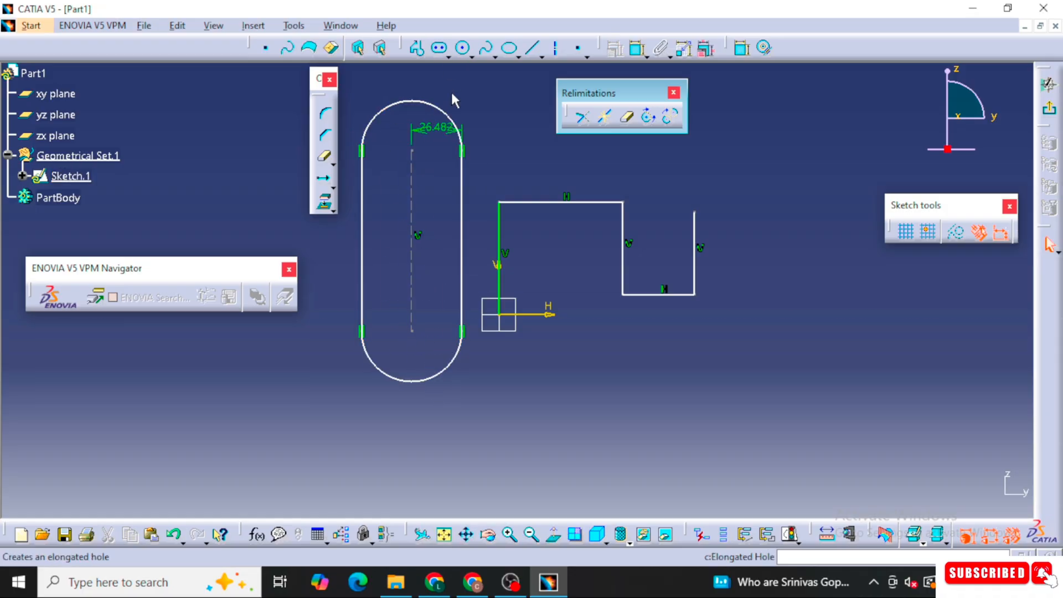
Sketch a cylindrical elongated hole with a radius of about 16.7 mm below the stepped profile, curving down to the right
{"action": "left_click", "coordinate": [444, 58]}
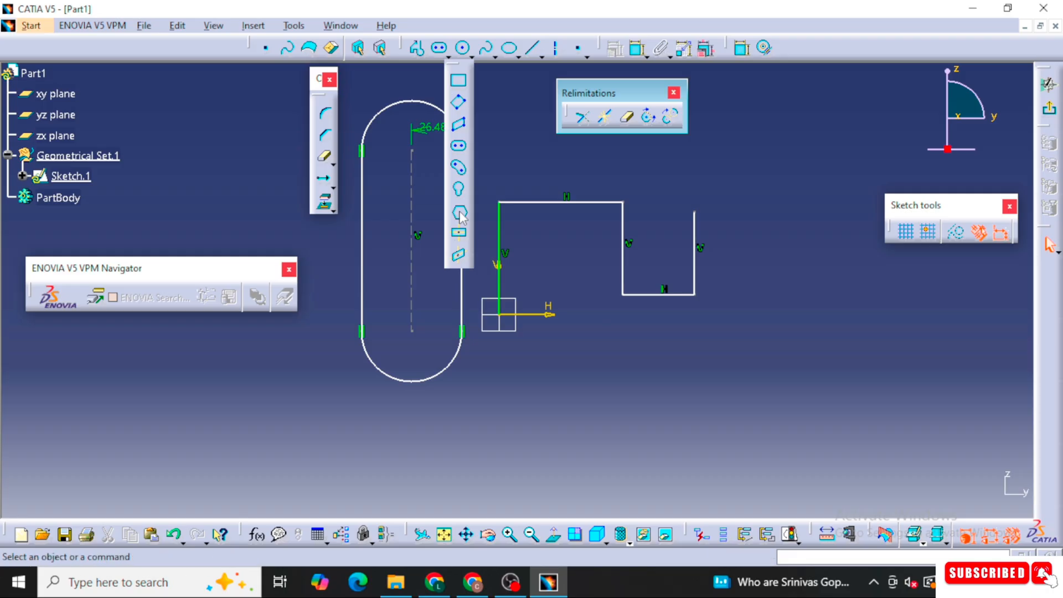
{"action": "left_click", "coordinate": [458, 167]}
{"action": "left_click", "coordinate": [590, 384]}
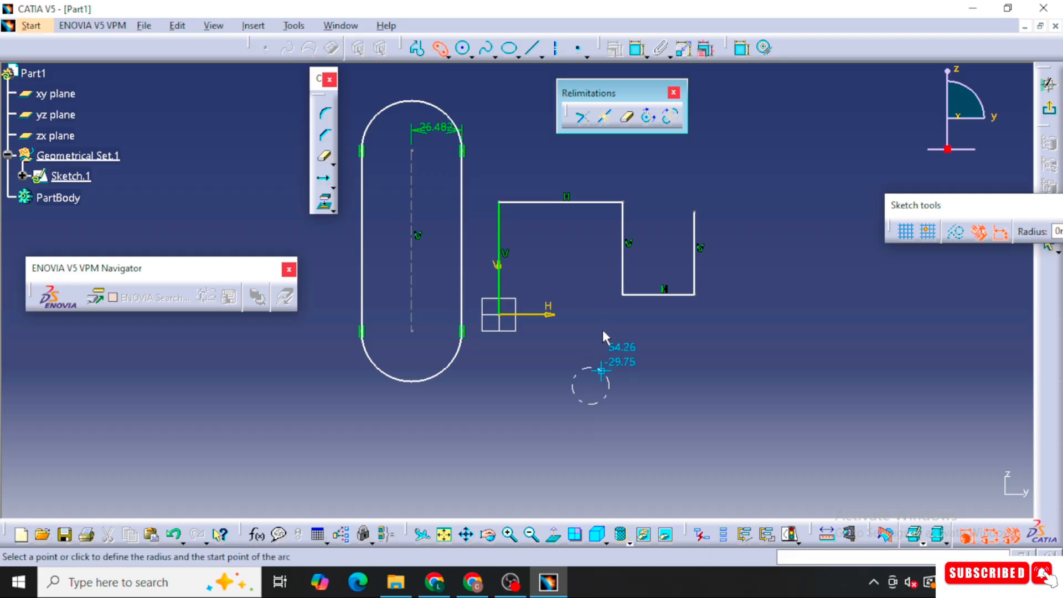
{"action": "left_click", "coordinate": [591, 320]}
{"action": "left_click", "coordinate": [680, 375]}
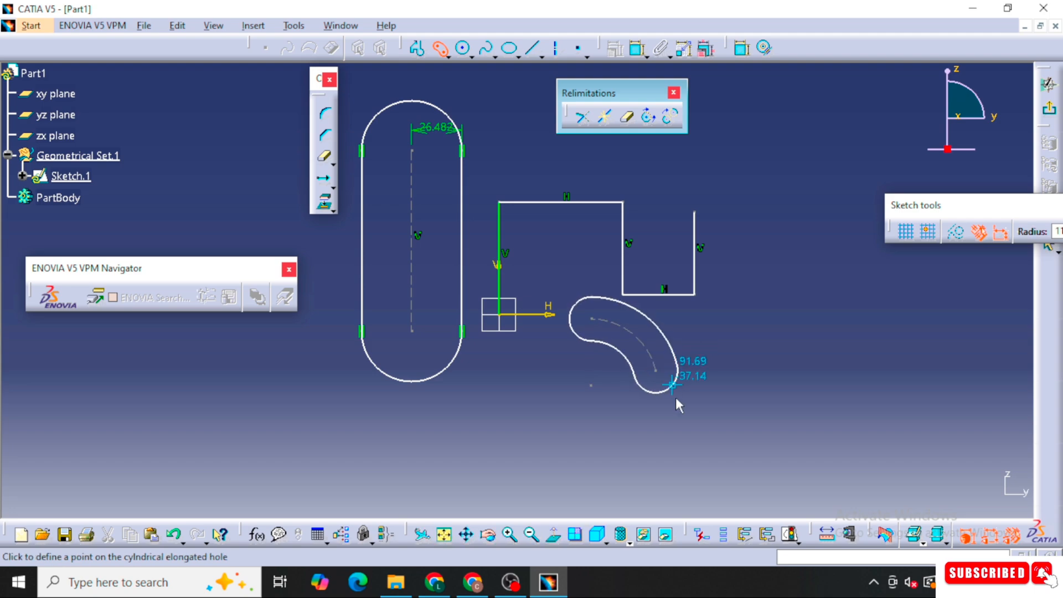
{"action": "left_click", "coordinate": [676, 403]}
Sketch a centered rectangle about the free end of the stepped profile and clear the selection
{"action": "left_click", "coordinate": [448, 55]}
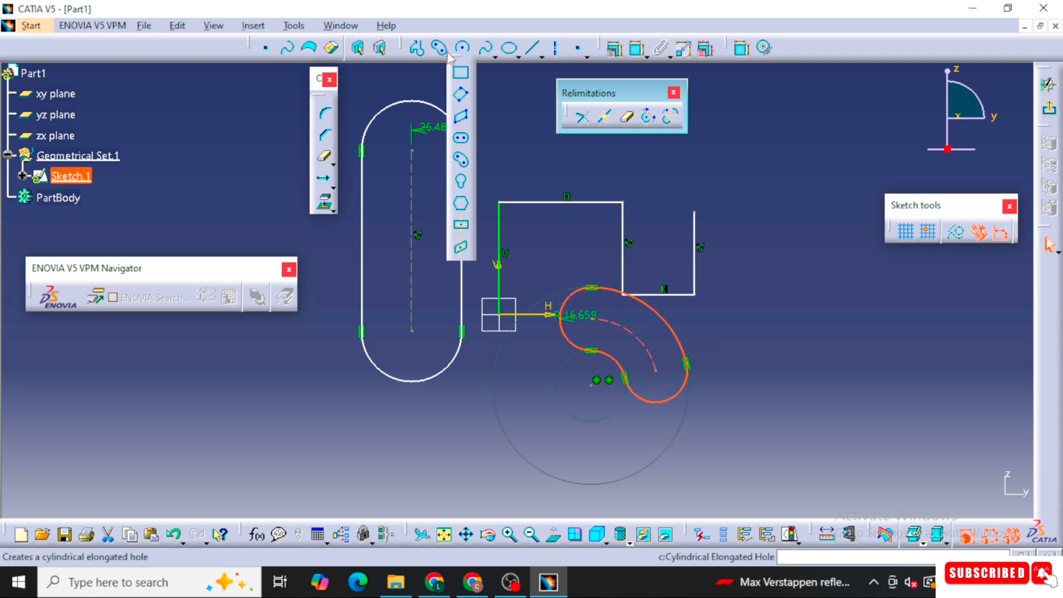
{"action": "left_click", "coordinate": [464, 229]}
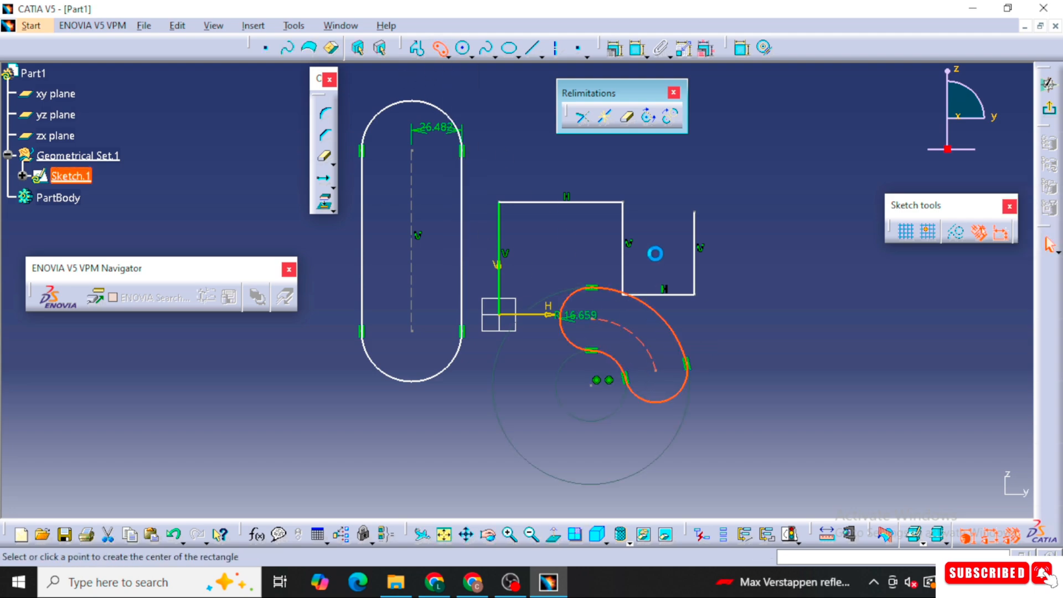
{"action": "left_click", "coordinate": [692, 210]}
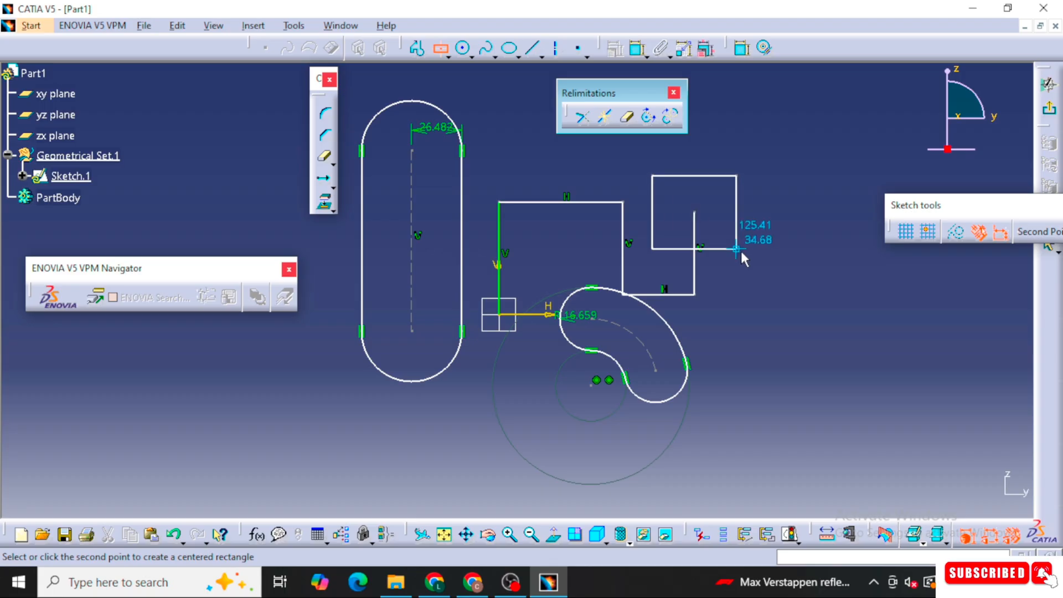
{"action": "left_click", "coordinate": [742, 252]}
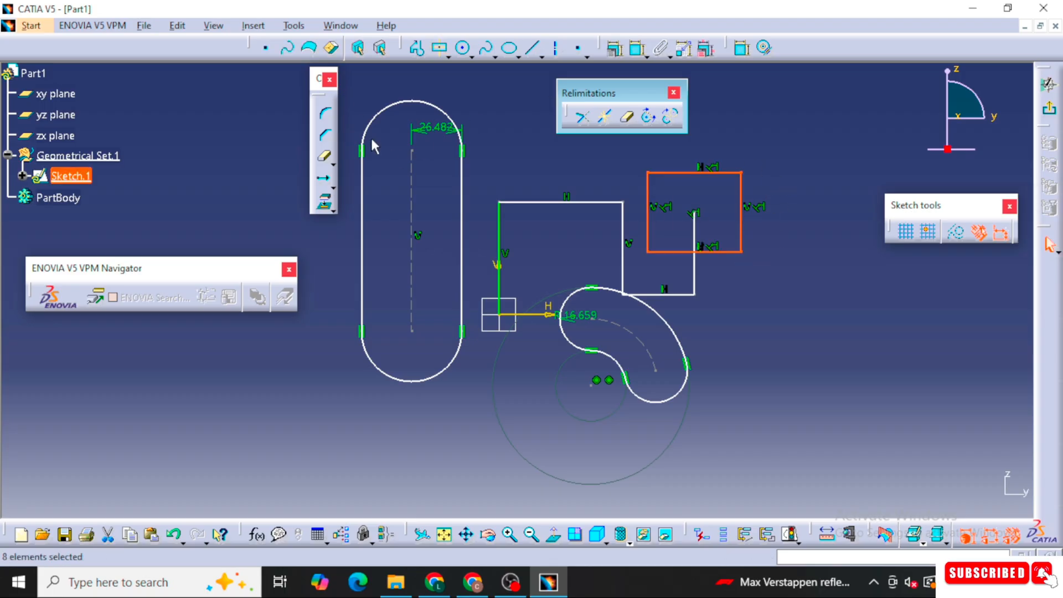
{"action": "left_click", "coordinate": [366, 98]}
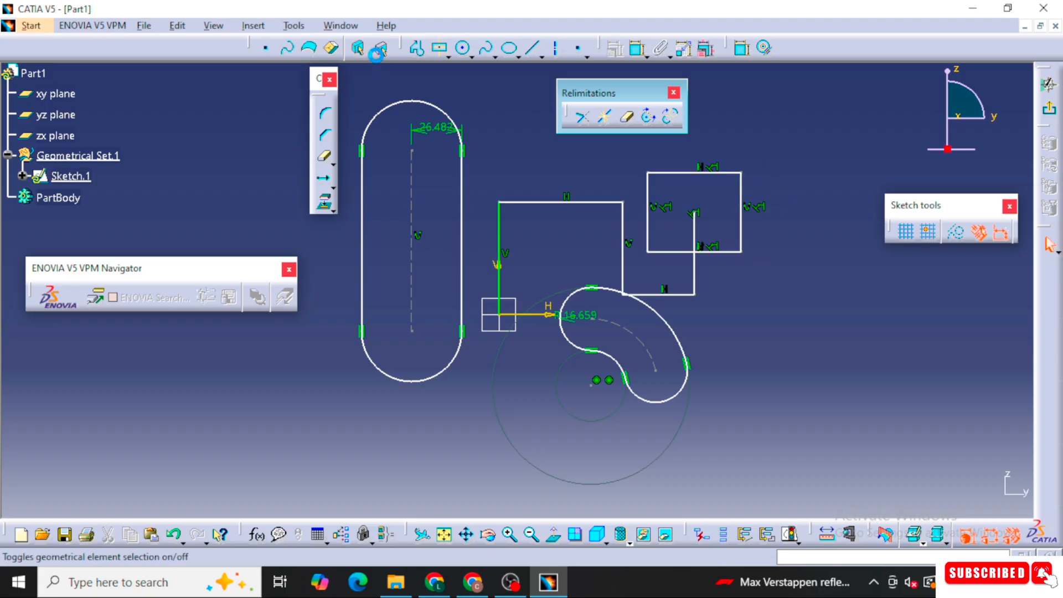
{"action": "left_click", "coordinate": [472, 57]}
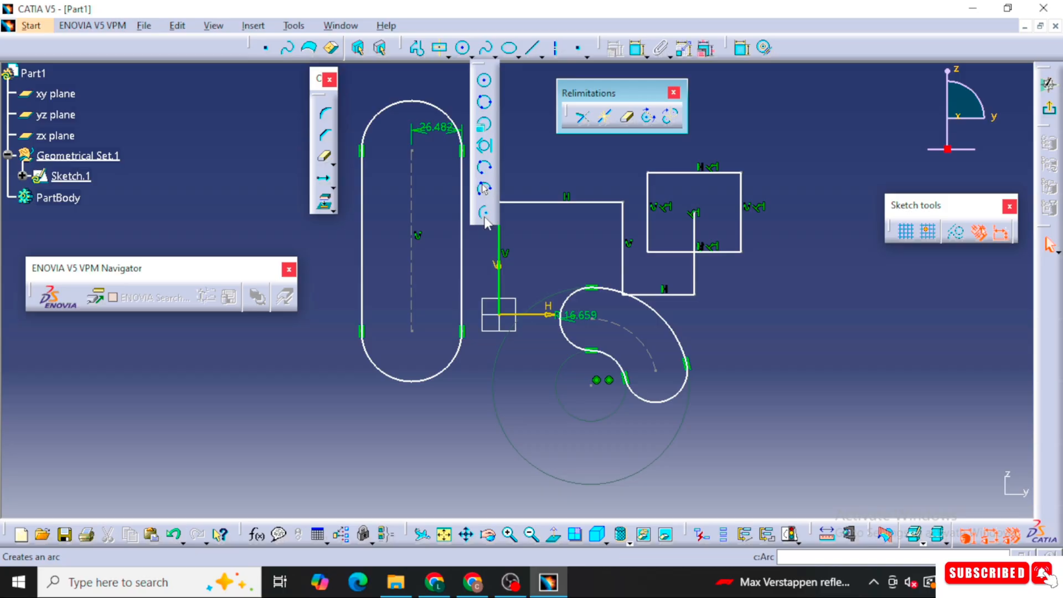
{"action": "left_click", "coordinate": [518, 55]}
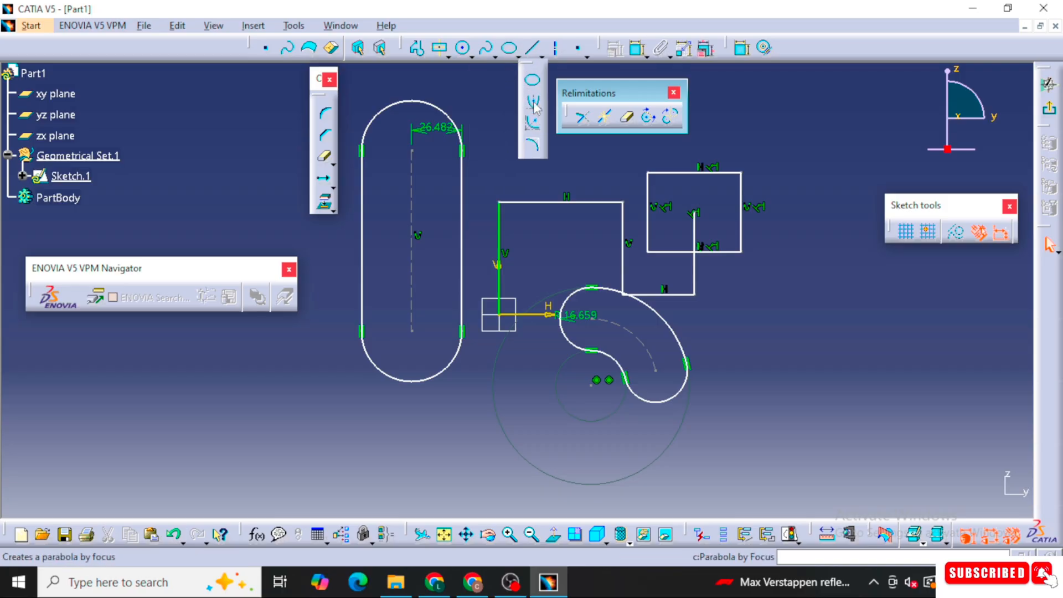
Sketch a three-point spline bulging around the right side of the rectangle, starting in line with its right edge
{"action": "left_click", "coordinate": [493, 57]}
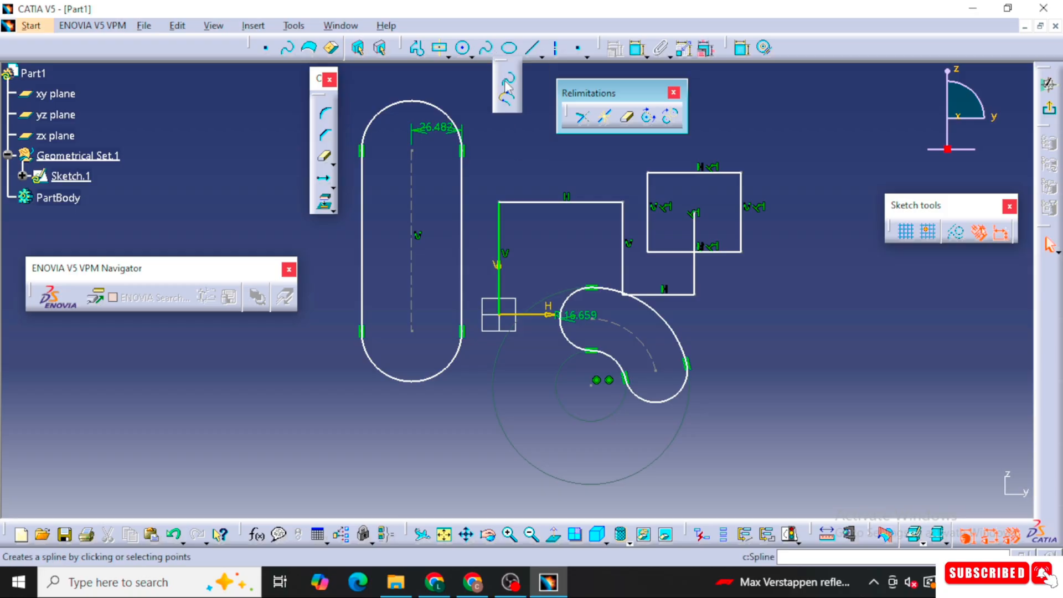
{"action": "left_click", "coordinate": [506, 83]}
{"action": "left_click", "coordinate": [742, 127]}
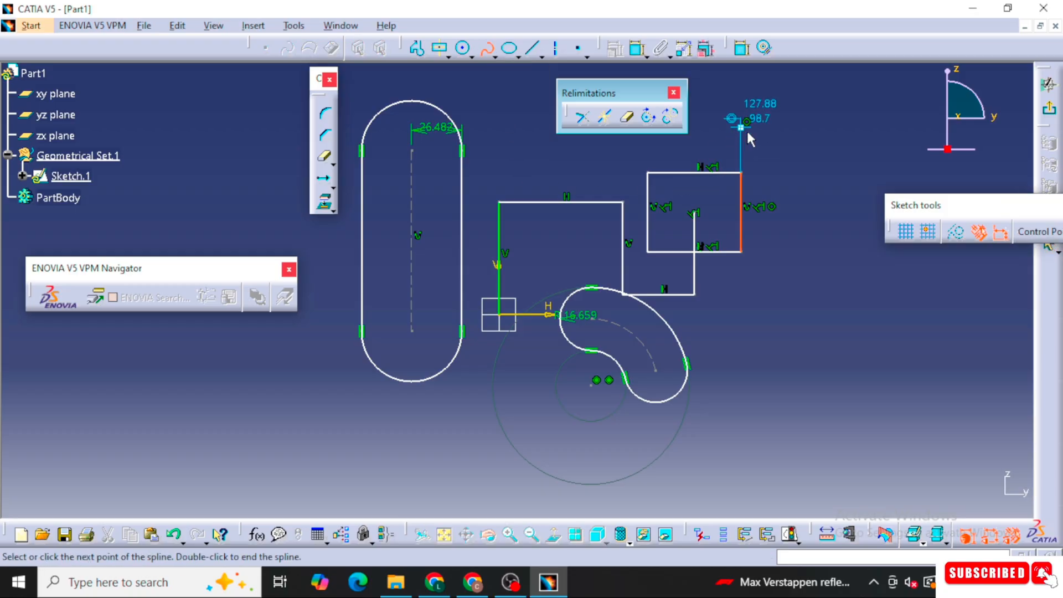
{"action": "left_click", "coordinate": [791, 151]}
{"action": "left_click", "coordinate": [758, 303]}
{"action": "key", "text": "Escape"}
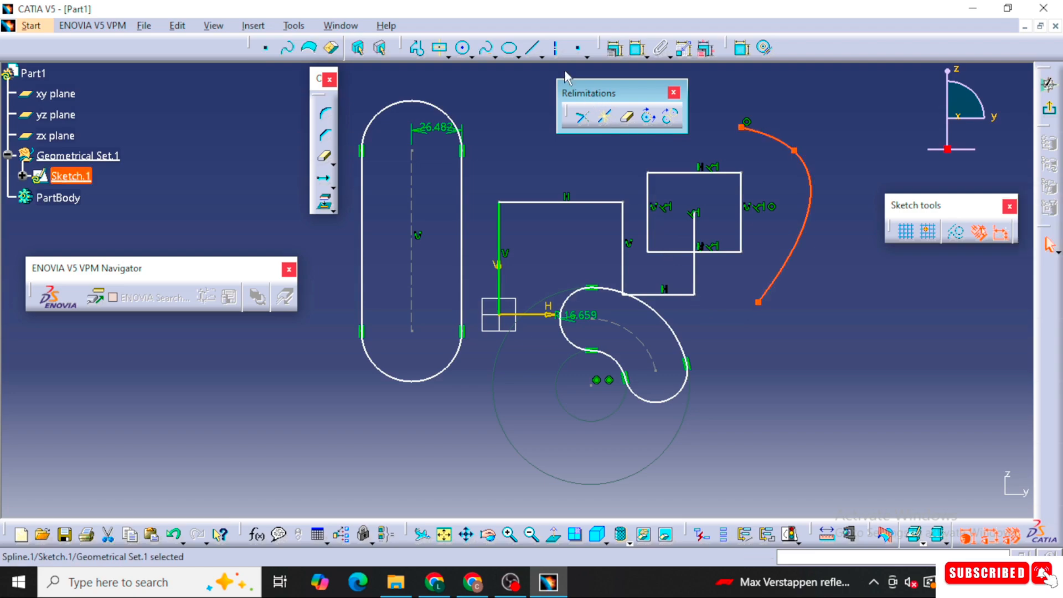
Sketch a slightly slanted, nearly vertical axis line crossing the stepped profile's top edge near its left end
{"action": "left_click", "coordinate": [555, 49]}
{"action": "left_click", "coordinate": [509, 106]}
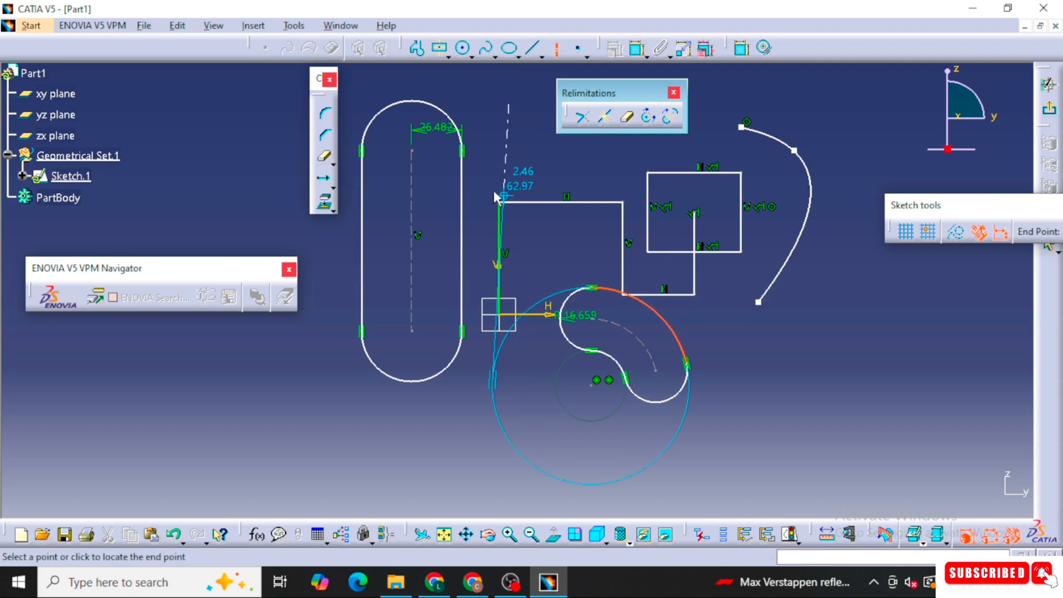
{"action": "left_click", "coordinate": [516, 229]}
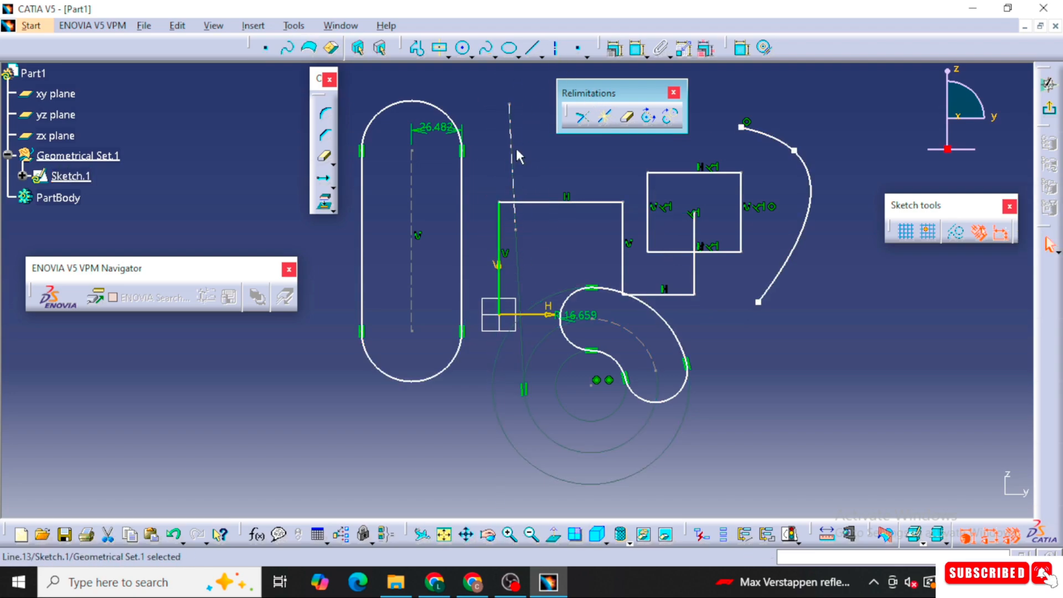
{"action": "left_click", "coordinate": [638, 51]}
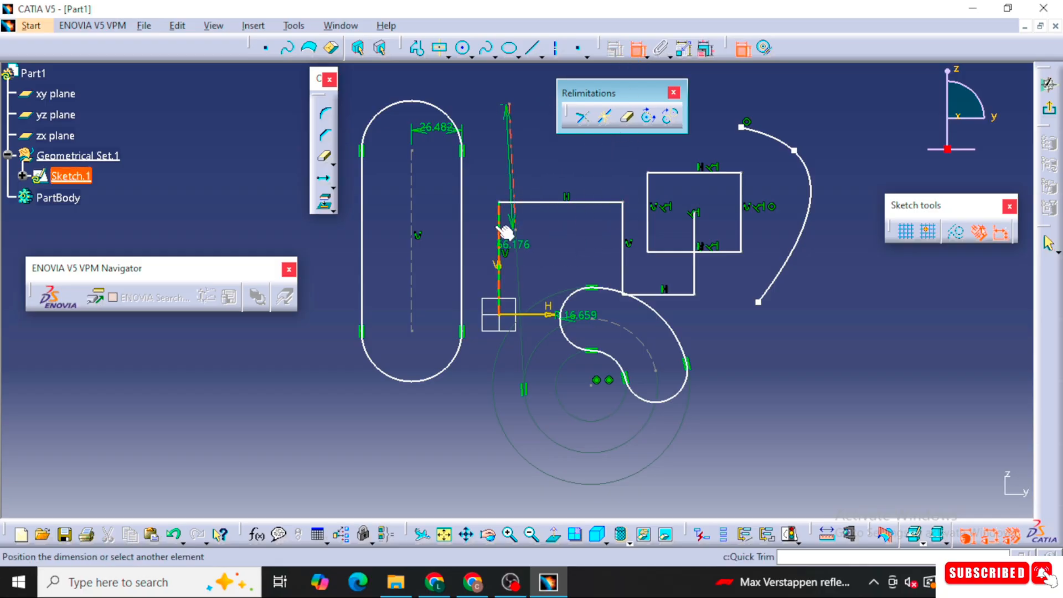
{"action": "key", "text": "Escape"}
{"action": "key", "text": "Escape"}
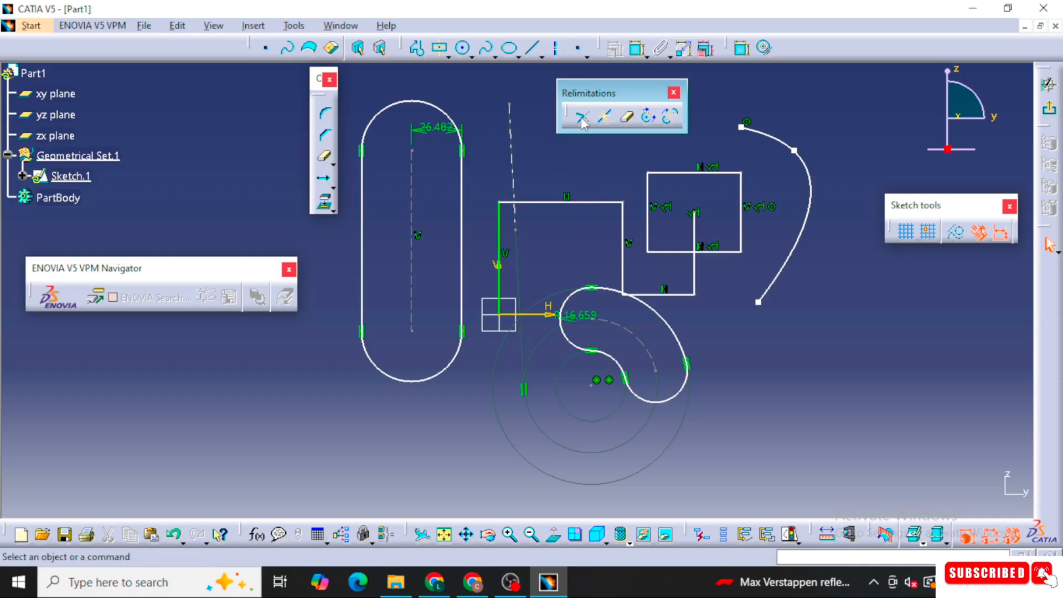
Round the rectangle's upper-left corner with a Corner arc of about 23 mm radius
{"action": "mouse_move", "coordinate": [522, 221]}
{"action": "middle_mouse_down"}
{"action": "mouse_move", "coordinate": [529, 297]}
{"action": "mouse_move", "coordinate": [508, 290]}
{"action": "mouse_move", "coordinate": [508, 316]}
{"action": "middle_mouse_up"}
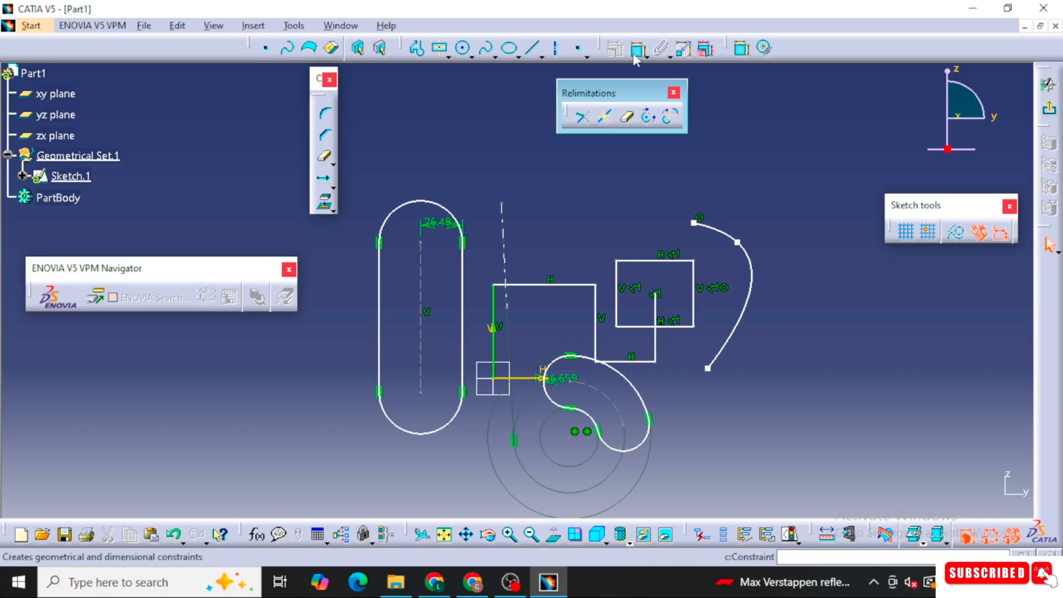
{"action": "left_click", "coordinate": [326, 115]}
{"action": "left_click", "coordinate": [619, 285]}
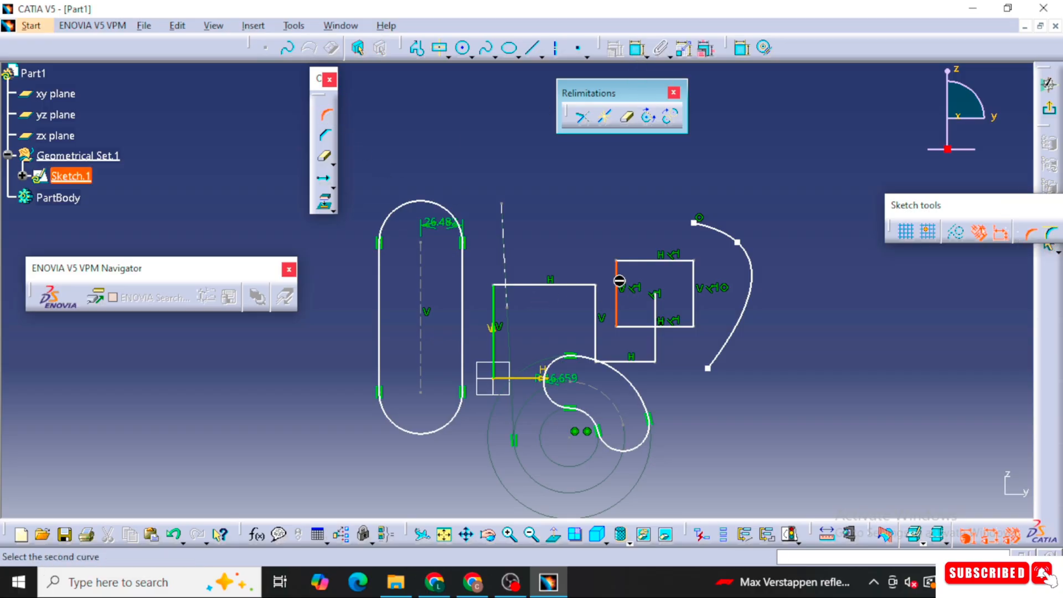
{"action": "left_click", "coordinate": [634, 261]}
{"action": "left_click", "coordinate": [636, 279]}
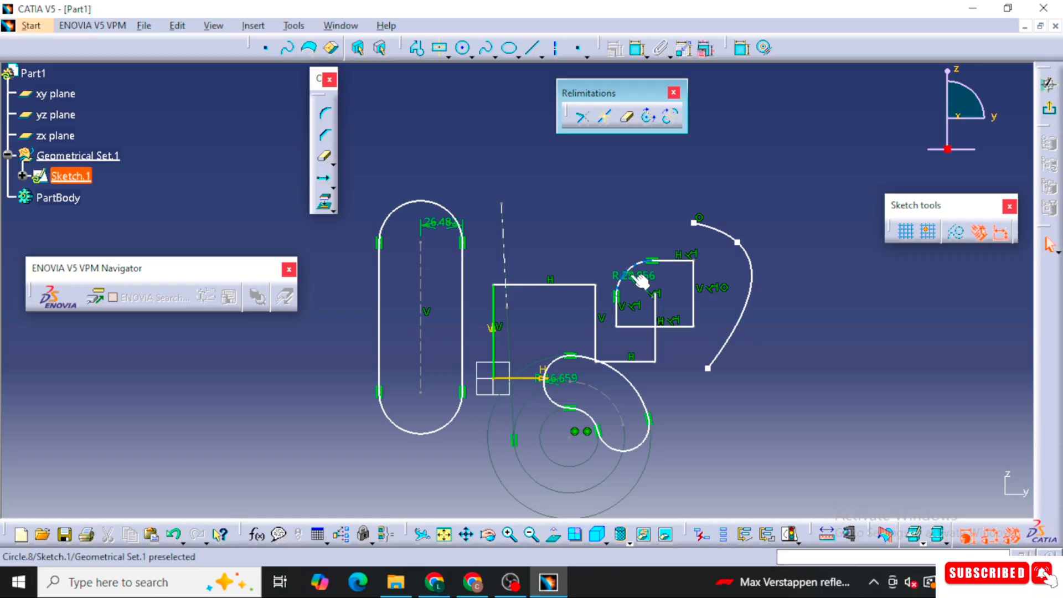
Chamfer the rectangle's upper-right corner between its top and right edges
{"action": "left_click", "coordinate": [327, 135]}
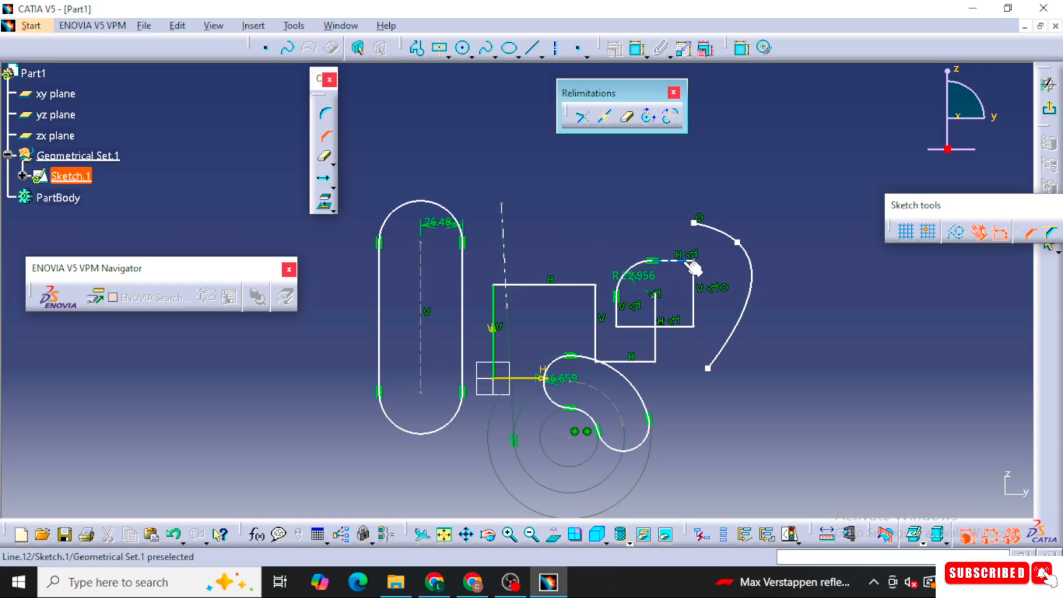
{"action": "left_click", "coordinate": [683, 261]}
{"action": "left_click", "coordinate": [693, 275]}
{"action": "left_click", "coordinate": [687, 277]}
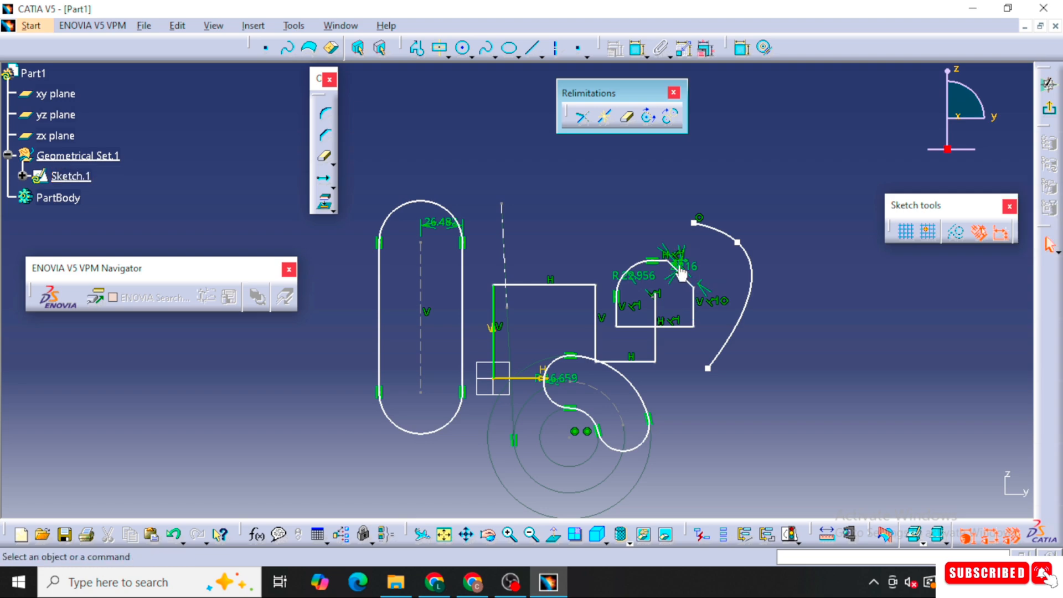
Quick-trim the part of the stepped profile's last vertical line that extends below the rectangle
{"action": "left_click", "coordinate": [323, 157]}
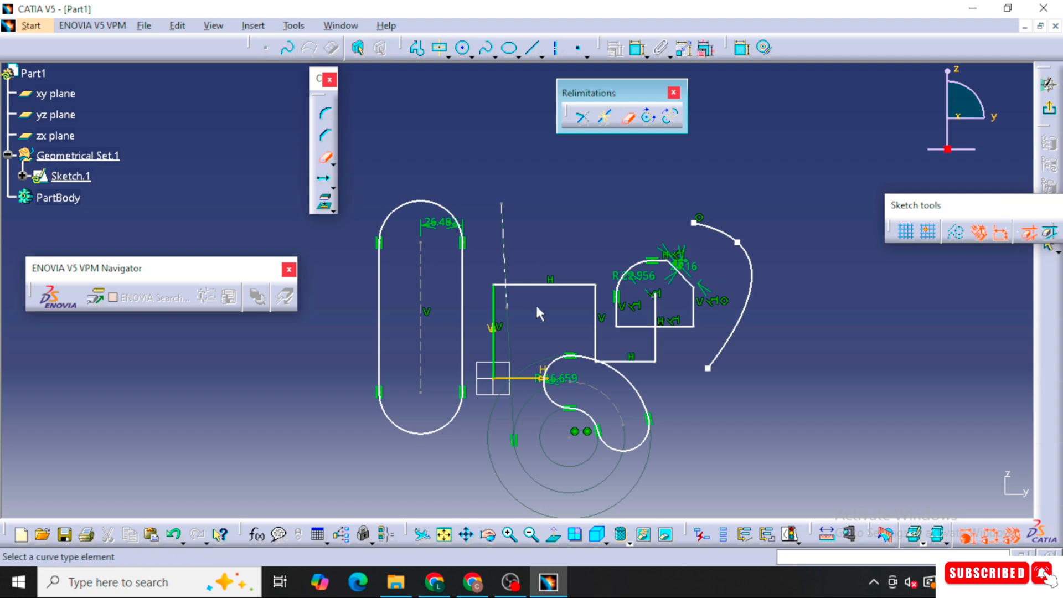
{"action": "left_click", "coordinate": [655, 345]}
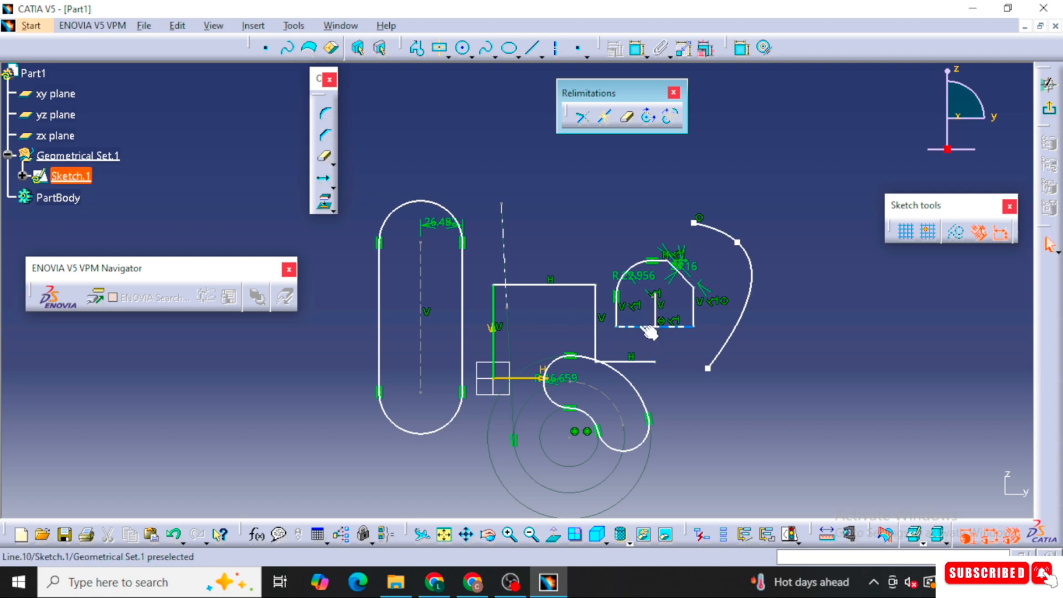
{"action": "left_click", "coordinate": [638, 330]}
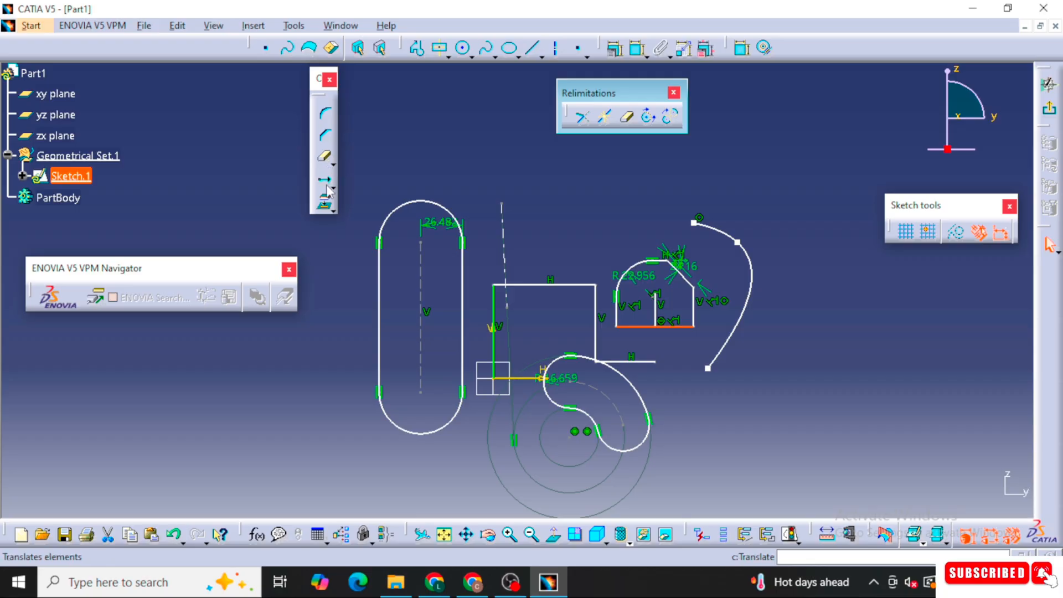
{"action": "left_click", "coordinate": [334, 209]}
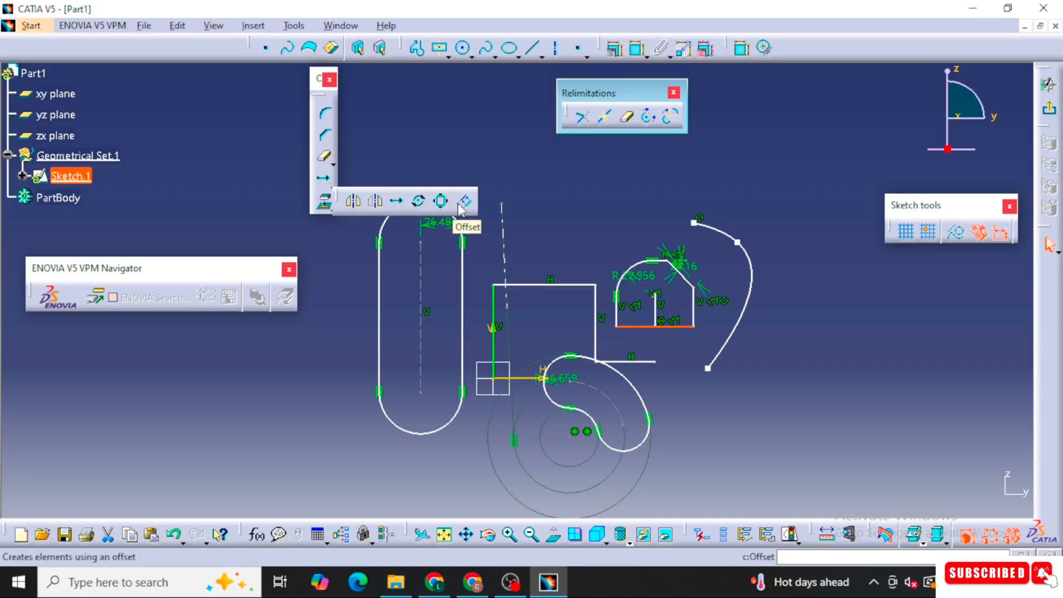
{"action": "left_click", "coordinate": [328, 207]}
{"action": "left_click", "coordinate": [634, 239]}
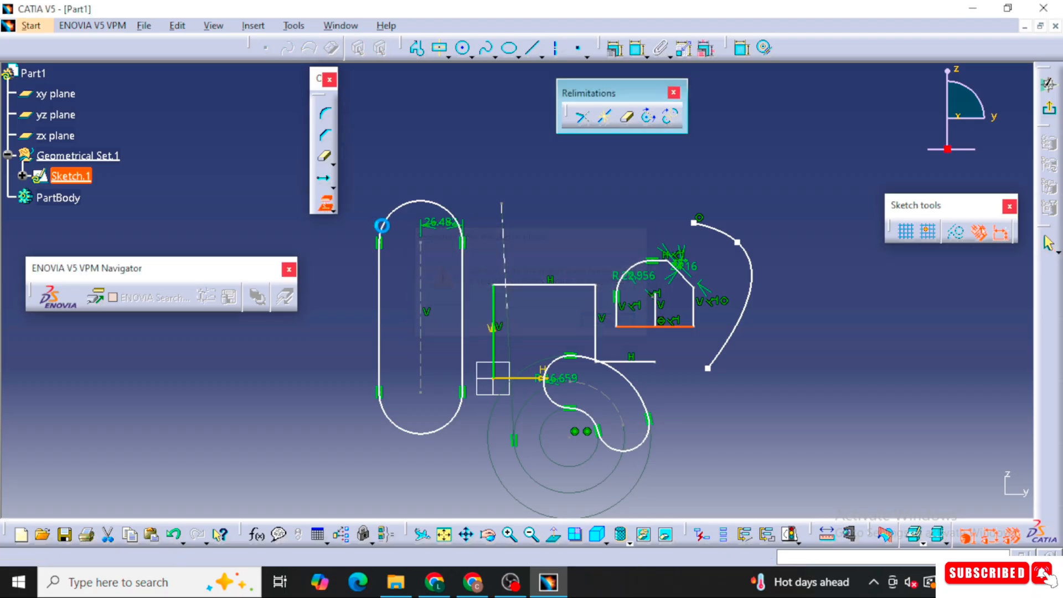
{"action": "left_click", "coordinate": [332, 210]}
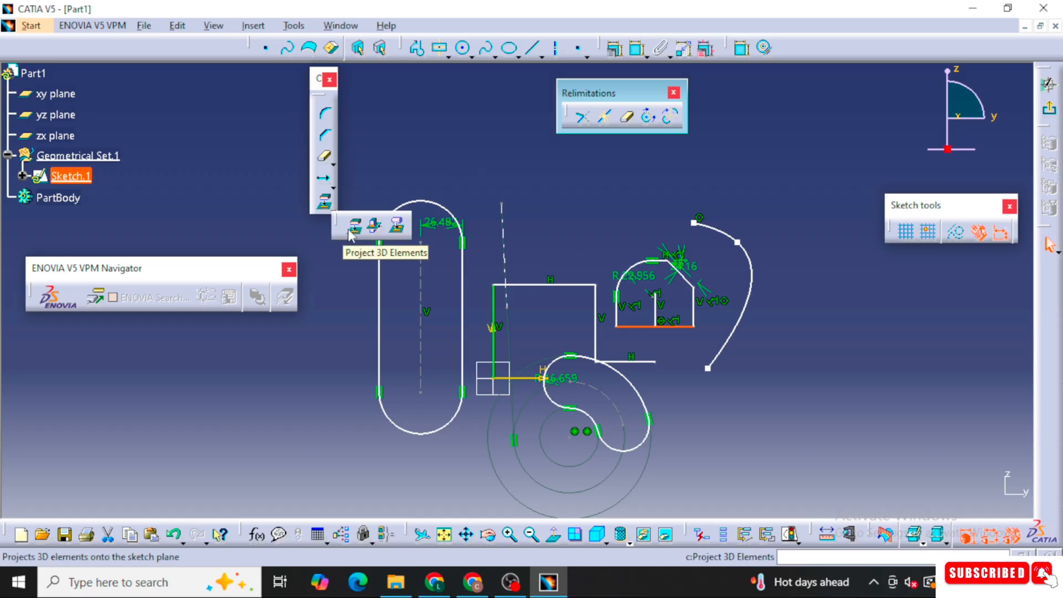
{"action": "left_click", "coordinate": [412, 161]}
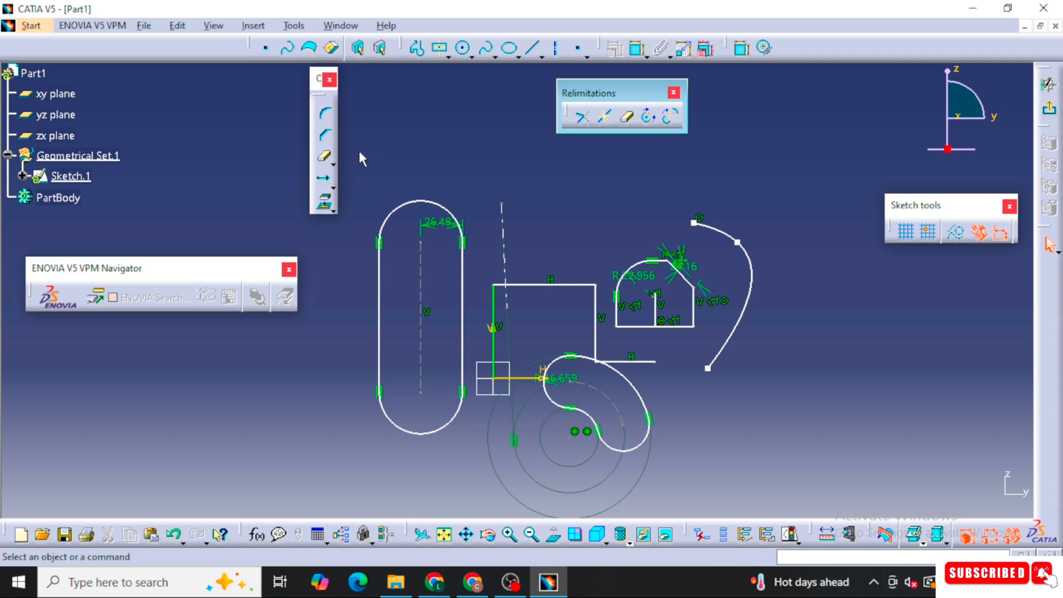
Delete all the sketched geometry together with its constraints, leaving the sketch empty
{"action": "left_click_drag", "start_coordinate": [352, 145], "coordinate": [767, 477]}
{"action": "left_click_drag", "start_coordinate": [791, 483], "coordinate": [791, 481]}
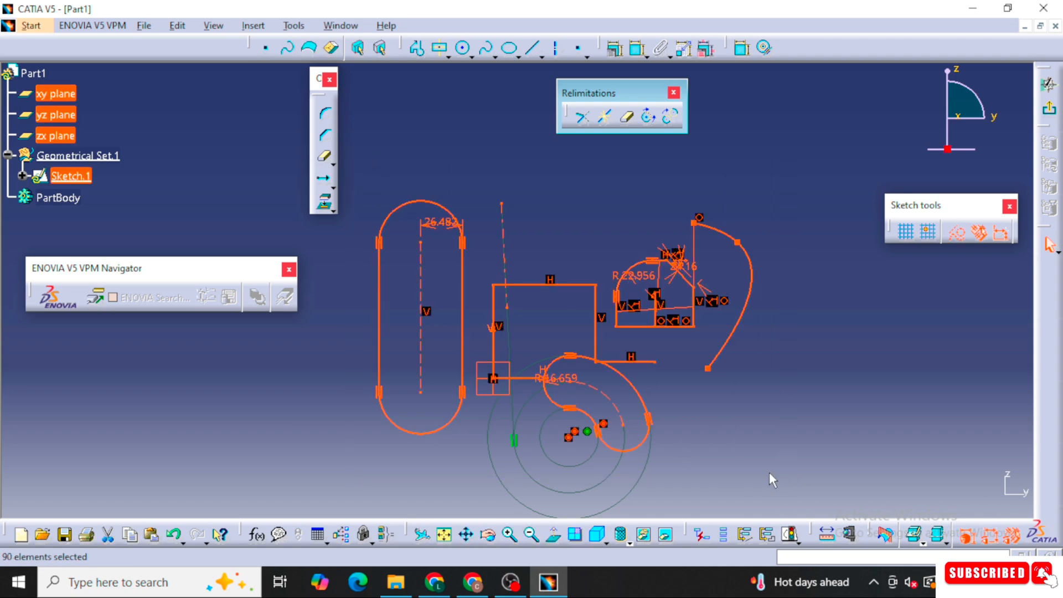
{"action": "key", "text": "Delete"}
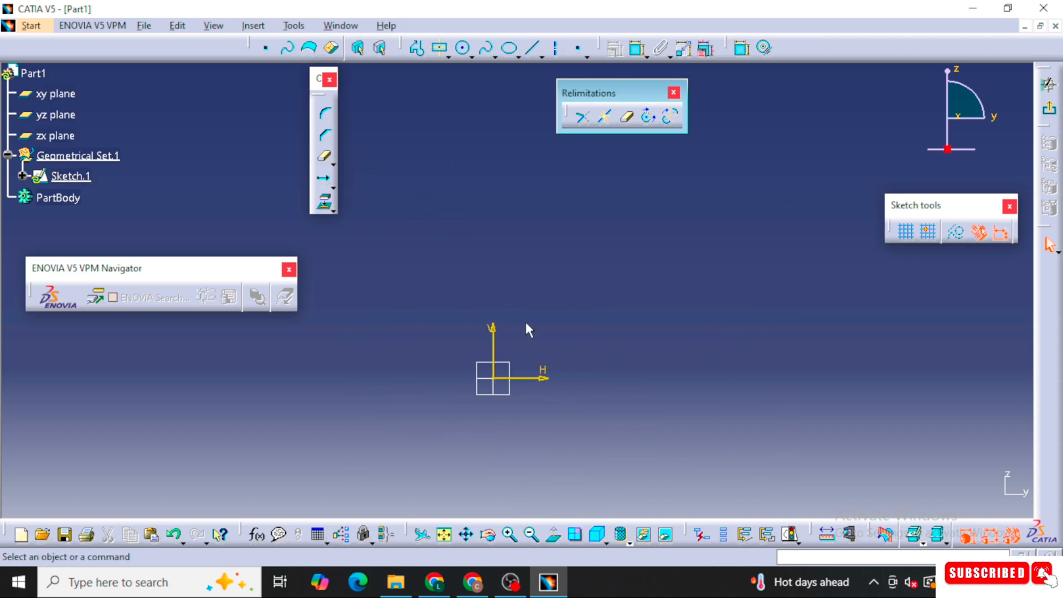
Sketch a circle centred on the sketch origin
{"action": "left_click", "coordinate": [463, 47]}
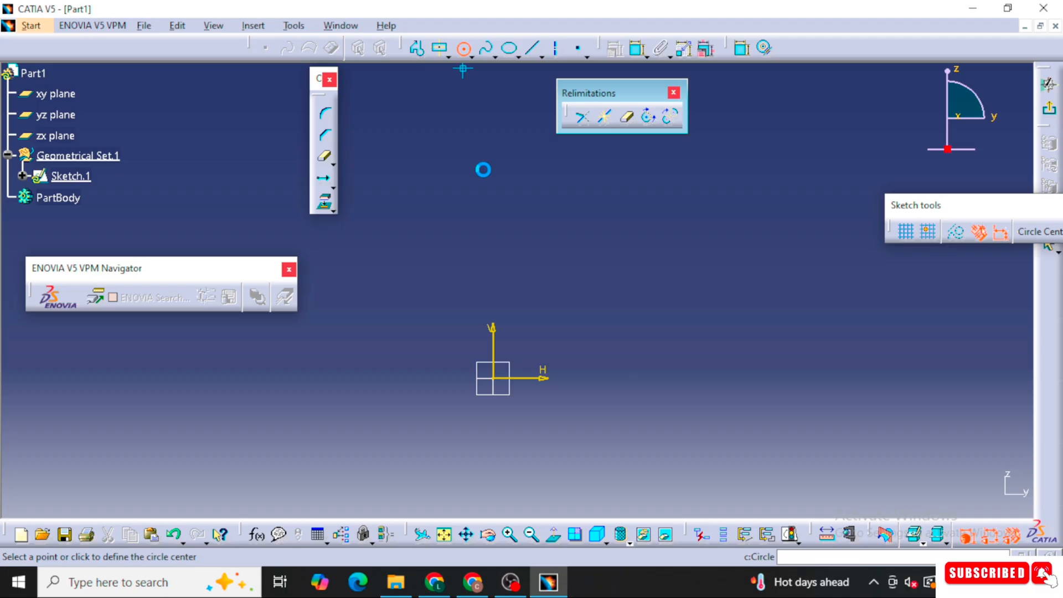
{"action": "left_click", "coordinate": [493, 379]}
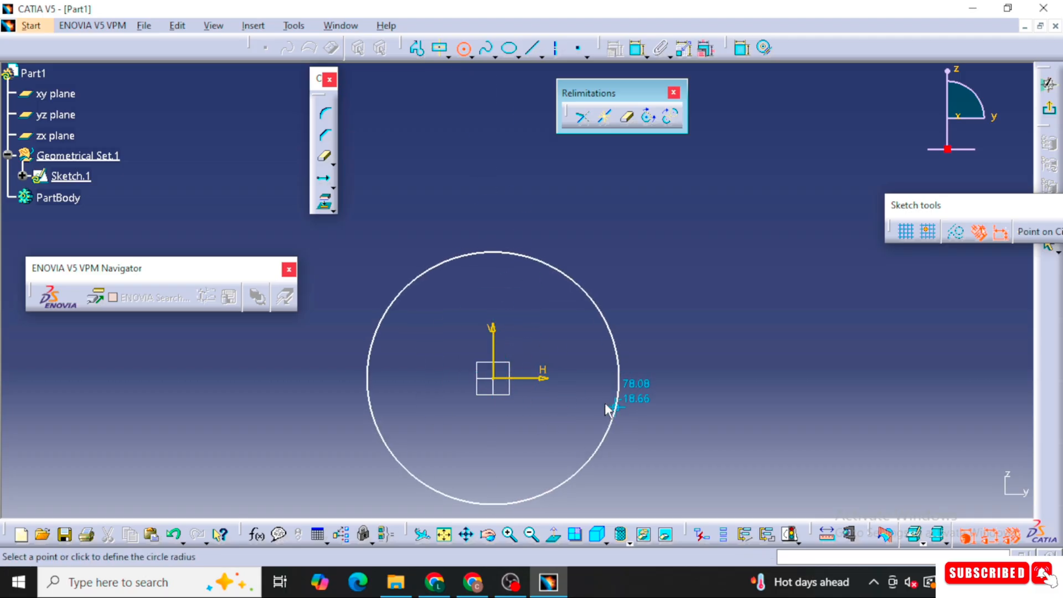
{"action": "left_click", "coordinate": [602, 382]}
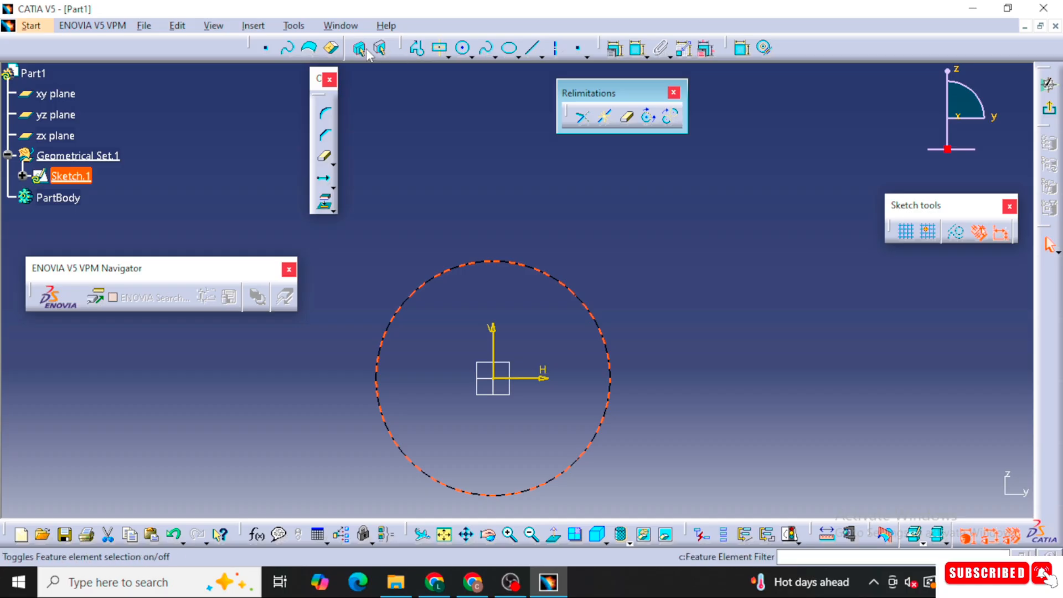
Sketch a two-point rectangle about 101 mm wide and 88 mm high to the upper right of the circle, and clear the selection
{"action": "left_click", "coordinate": [447, 55]}
{"action": "left_click", "coordinate": [462, 77]}
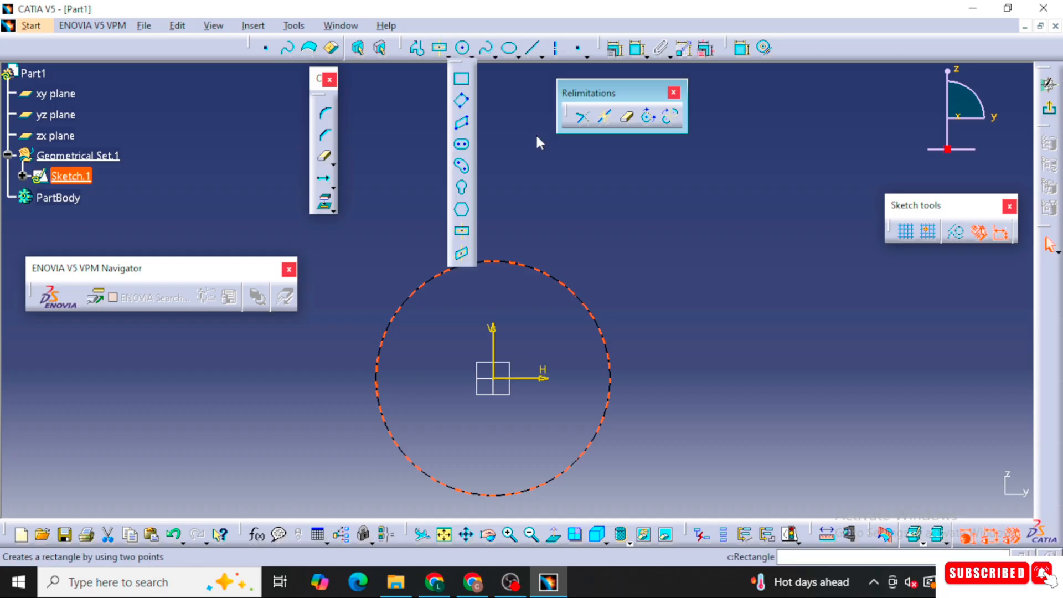
{"action": "left_click", "coordinate": [680, 202]}
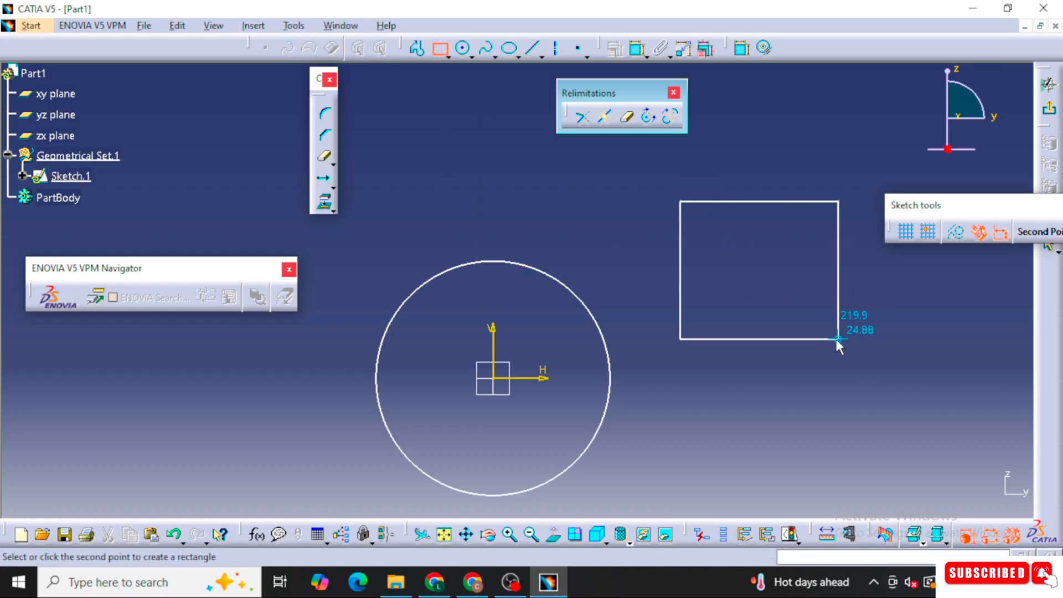
{"action": "left_click", "coordinate": [838, 339]}
{"action": "middle_click_drag", "start_coordinate": [778, 290], "coordinate": [671, 284]}
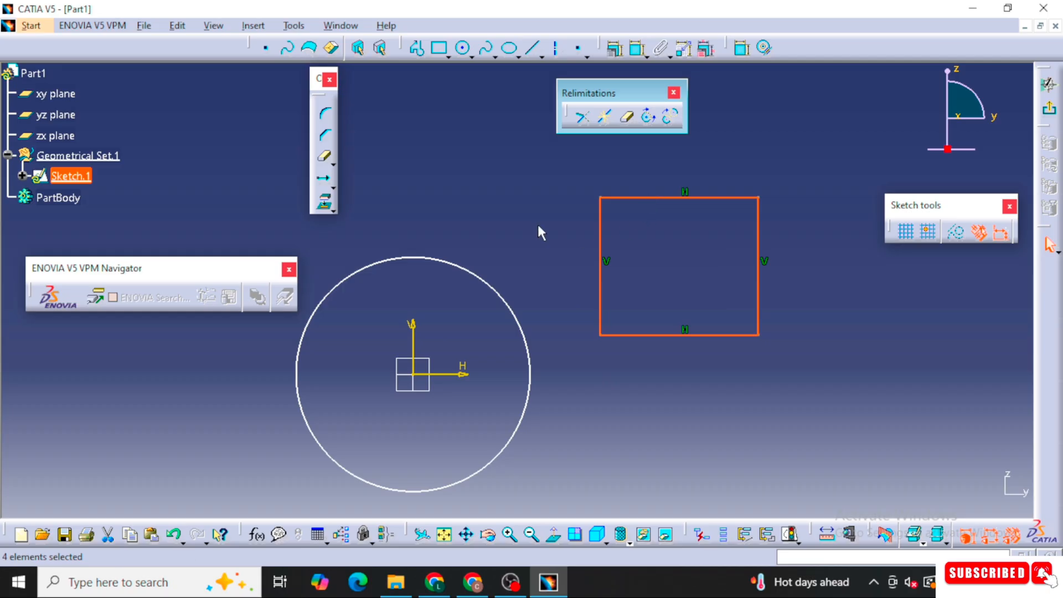
{"action": "left_click", "coordinate": [582, 201]}
Dimension the rectangle's height beside its left edge and its width below its bottom edge
{"action": "middle_click_drag", "start_coordinate": [534, 217], "coordinate": [548, 209]}
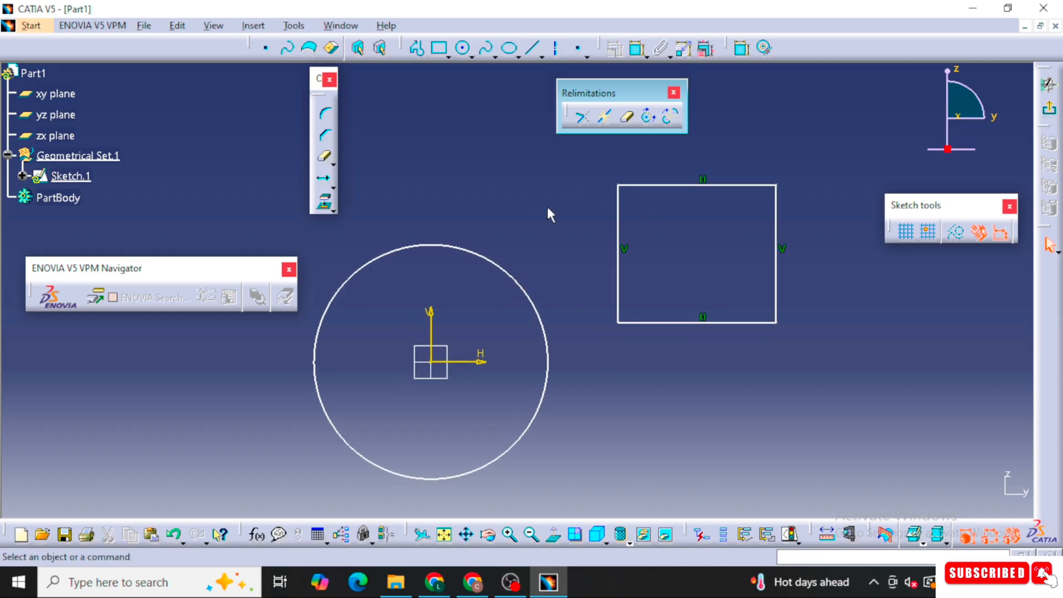
{"action": "left_click", "coordinate": [638, 53]}
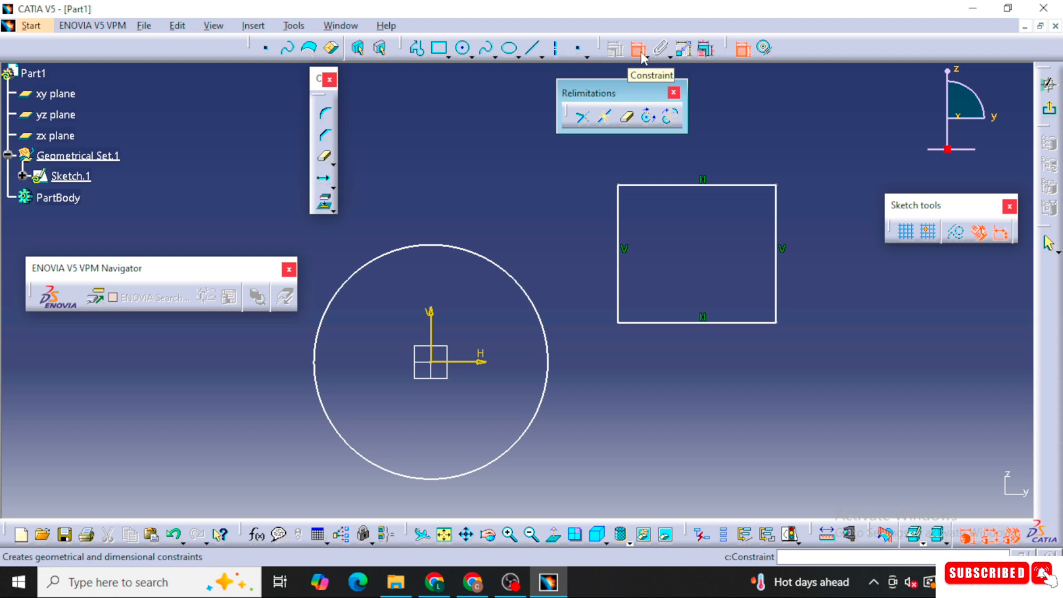
{"action": "left_click", "coordinate": [621, 243]}
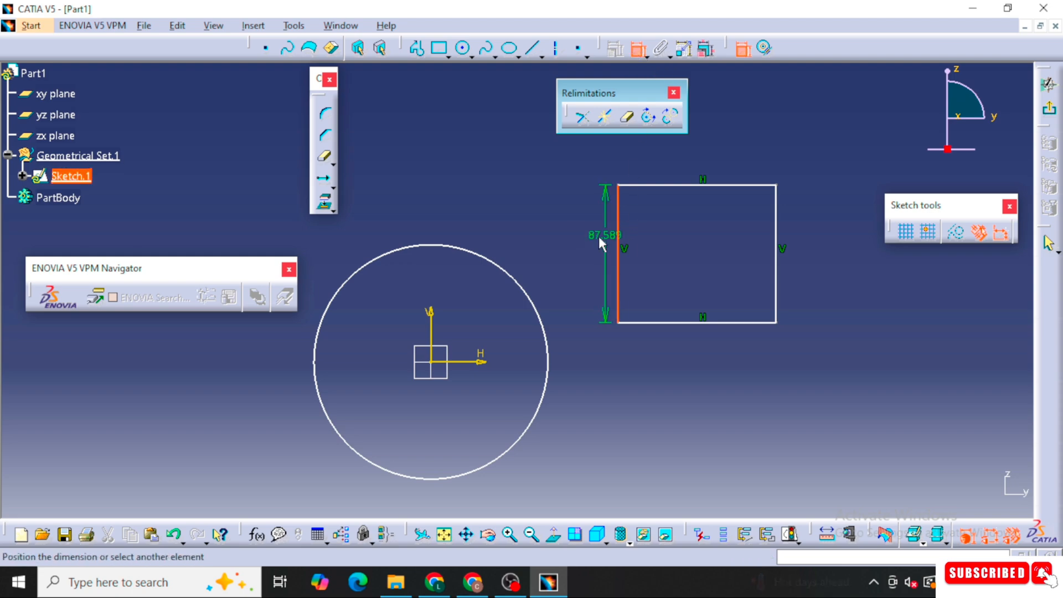
{"action": "left_click", "coordinate": [590, 232]}
{"action": "left_click", "coordinate": [662, 325]}
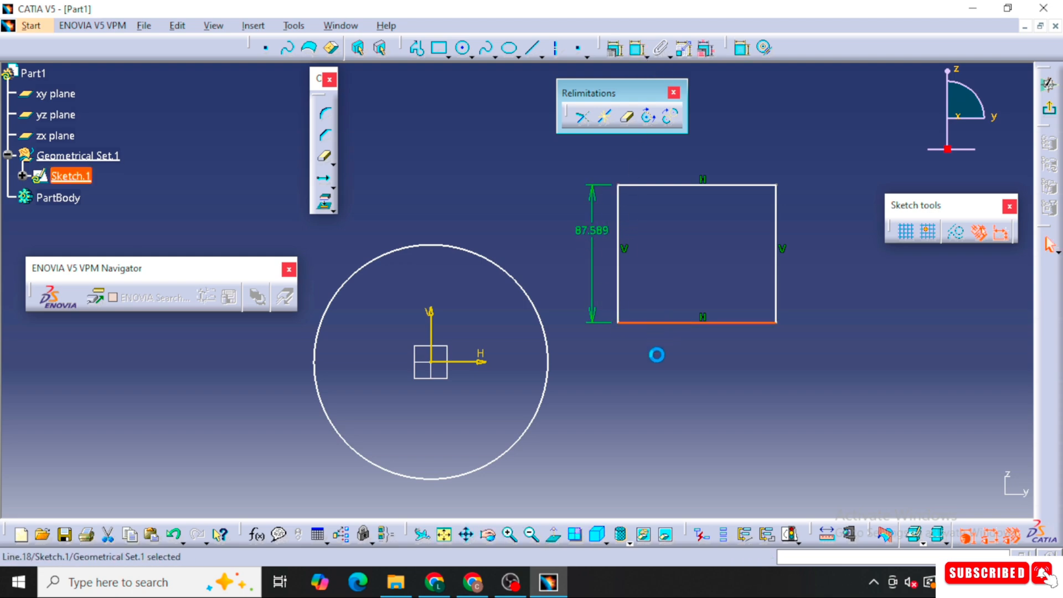
{"action": "left_click", "coordinate": [637, 48]}
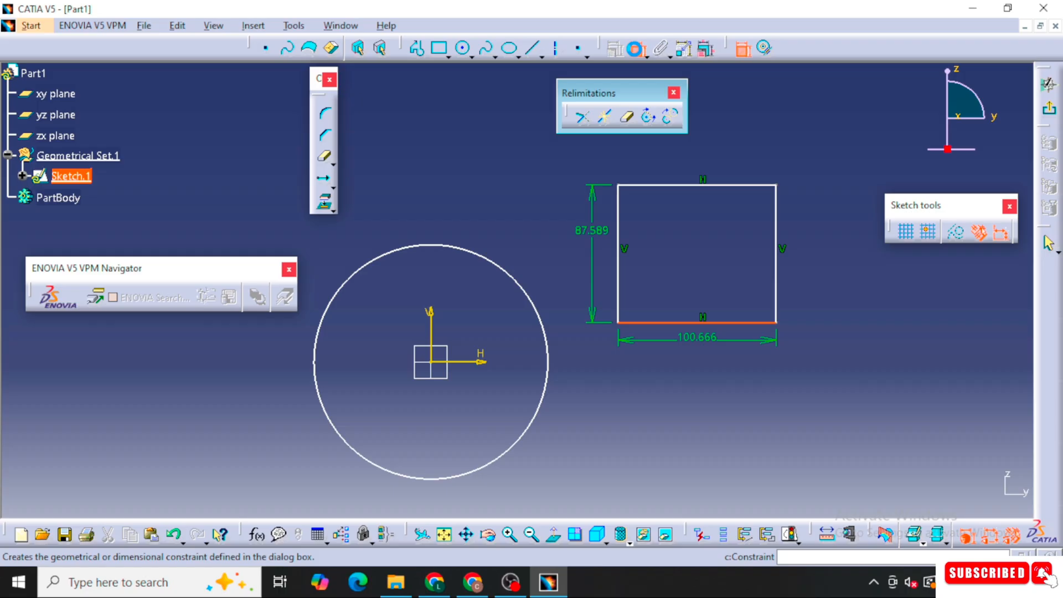
{"action": "left_click", "coordinate": [680, 370]}
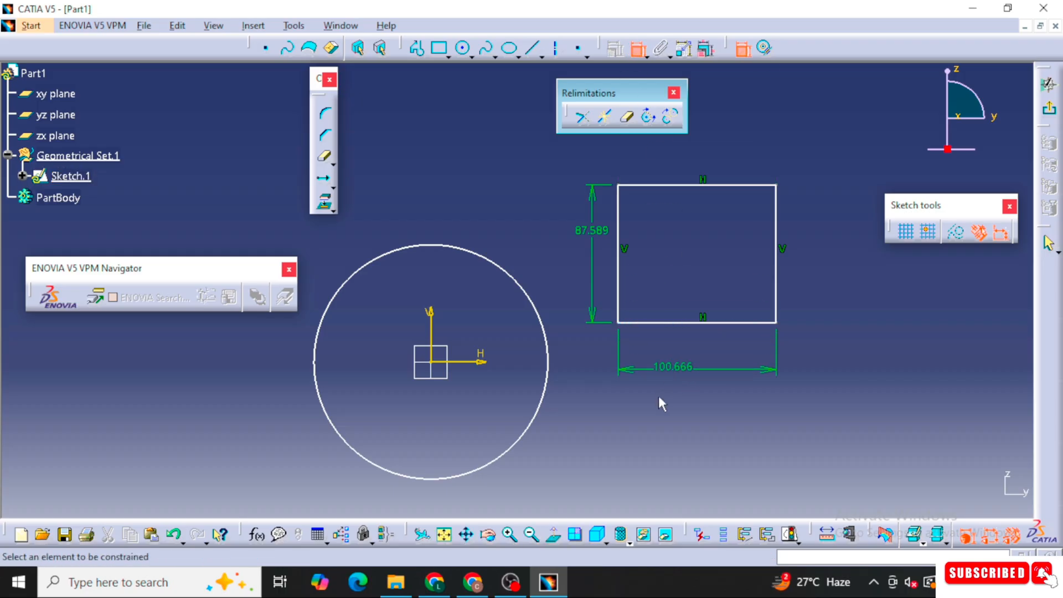
Dimension the rectangle's left edge from the vertical axis and its bottom edge from the horizontal axis
{"action": "left_click", "coordinate": [617, 323]}
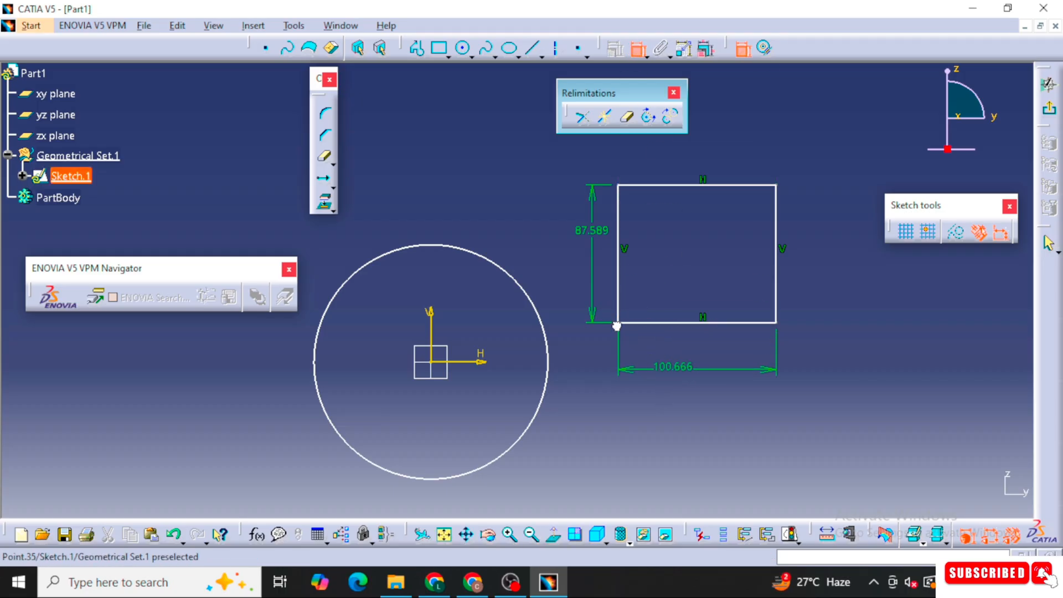
{"action": "left_click", "coordinate": [433, 327]}
{"action": "left_click", "coordinate": [450, 209]}
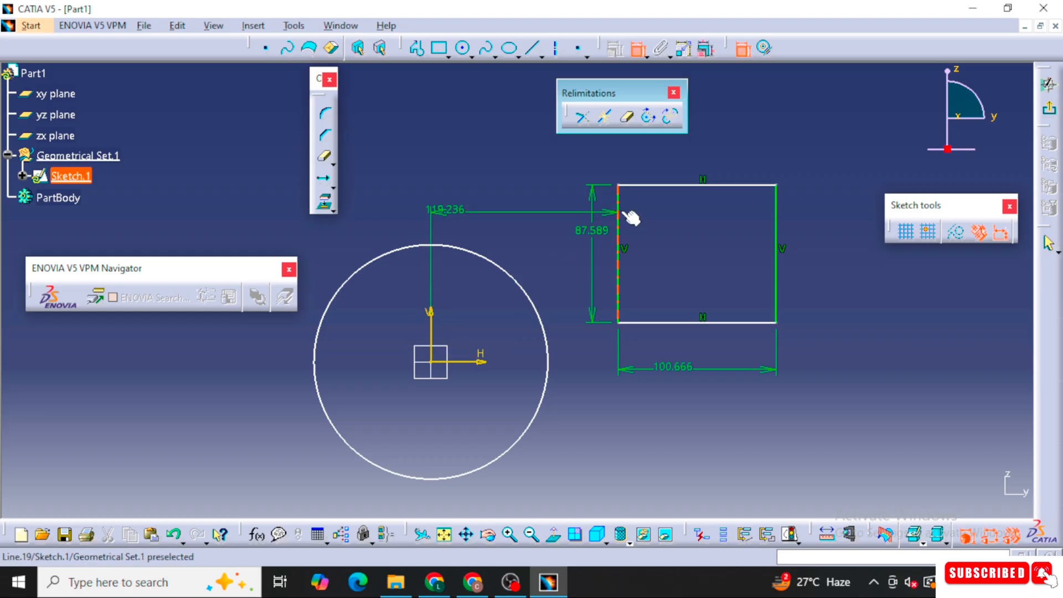
{"action": "left_click", "coordinate": [673, 322]}
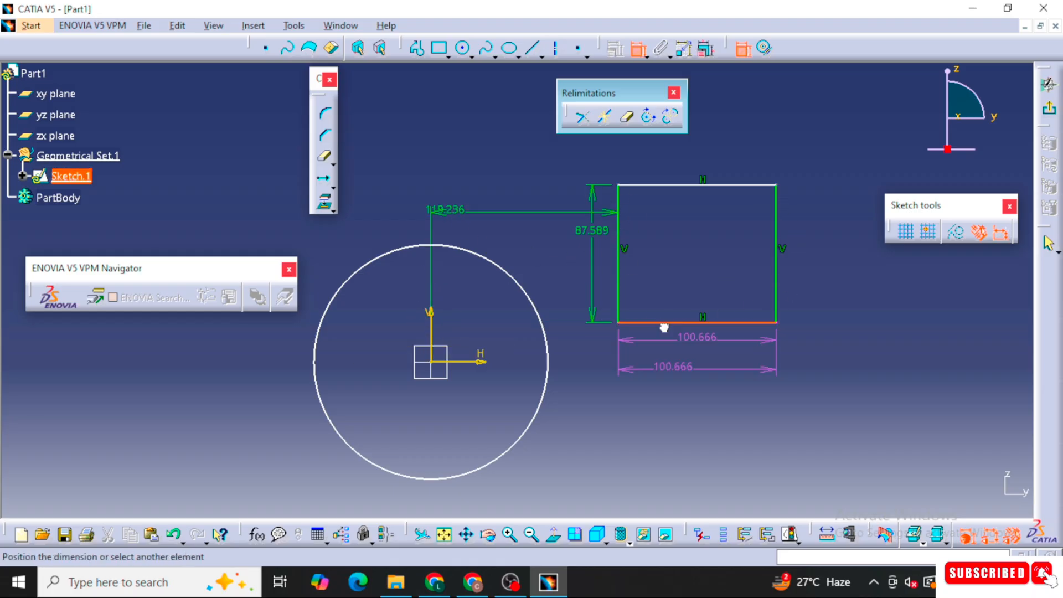
{"action": "left_click", "coordinate": [480, 361]}
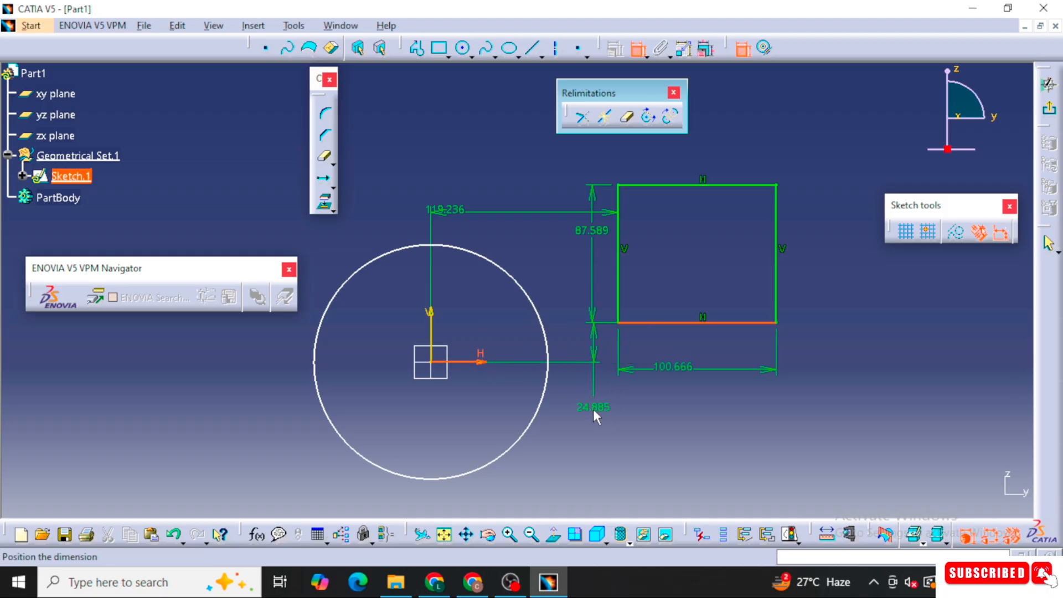
{"action": "left_click", "coordinate": [593, 409]}
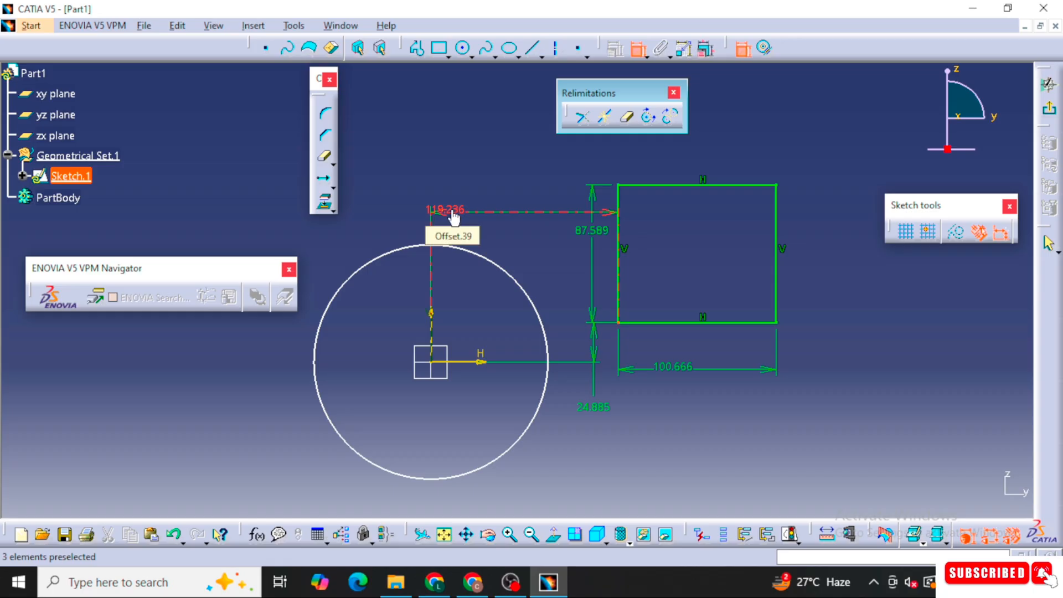
Dimension the circle's radius with the value placed inside the circle, and exit the sketch
{"action": "left_click", "coordinate": [608, 216]}
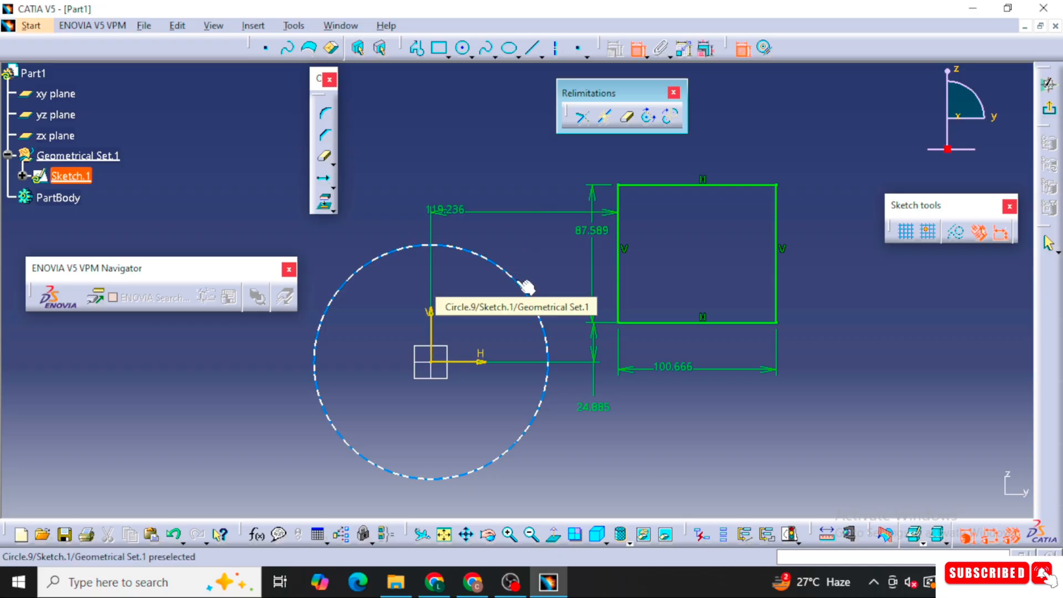
{"action": "left_click", "coordinate": [522, 285]}
{"action": "left_click", "coordinate": [452, 280]}
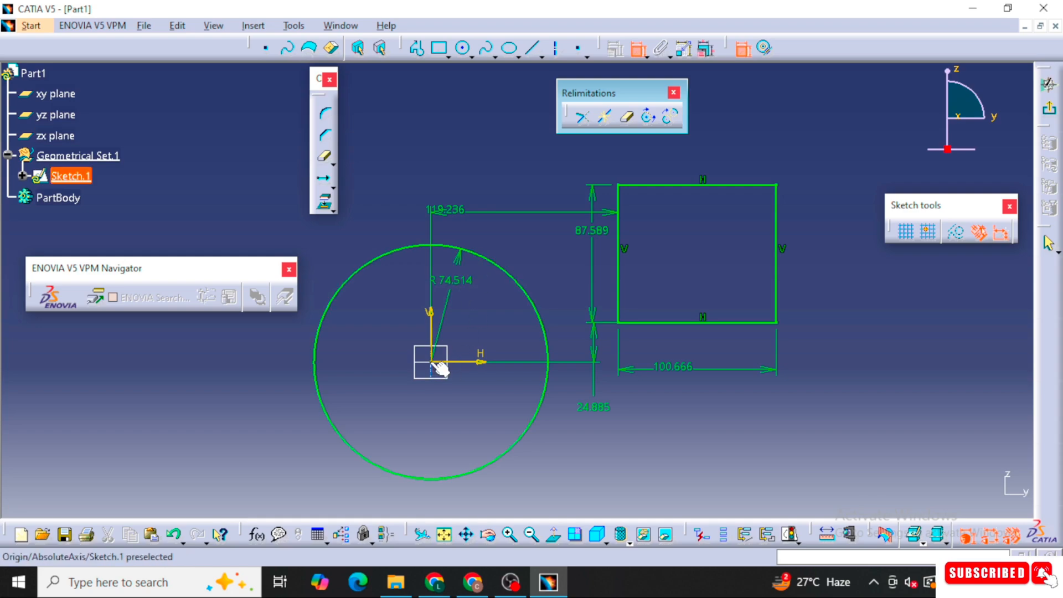
{"action": "left_click", "coordinate": [1051, 113]}
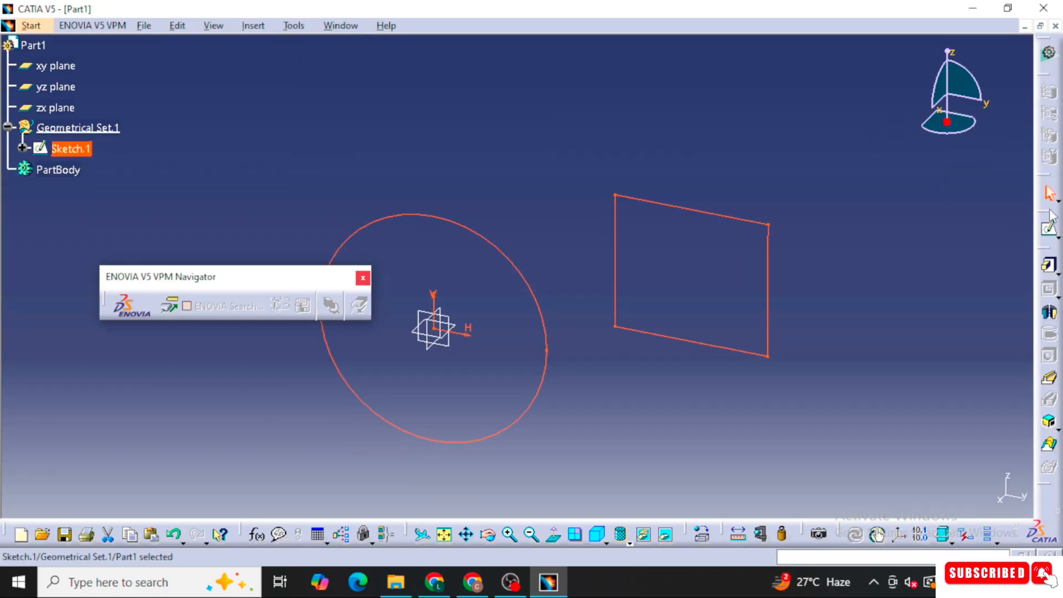
Float the Sketcher and Sketch-Based Features toolbars over the model area, and start a Pad from the circle and rectangle sketch
{"action": "left_click_drag", "start_coordinate": [444, 97], "coordinate": [444, 98]}
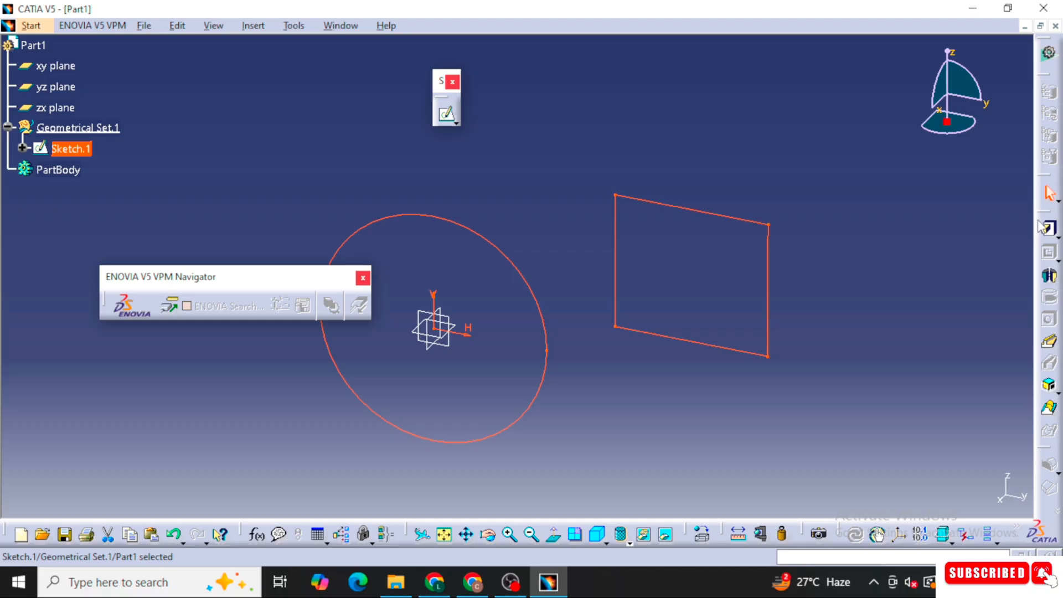
{"action": "left_click_drag", "start_coordinate": [555, 70], "coordinate": [557, 71]}
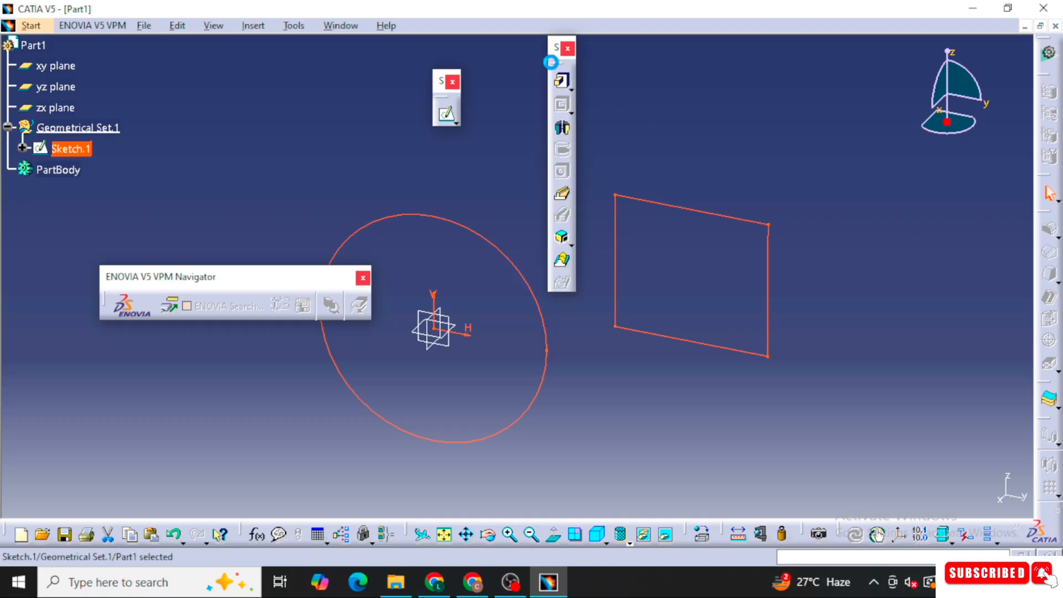
{"action": "left_click", "coordinate": [560, 84]}
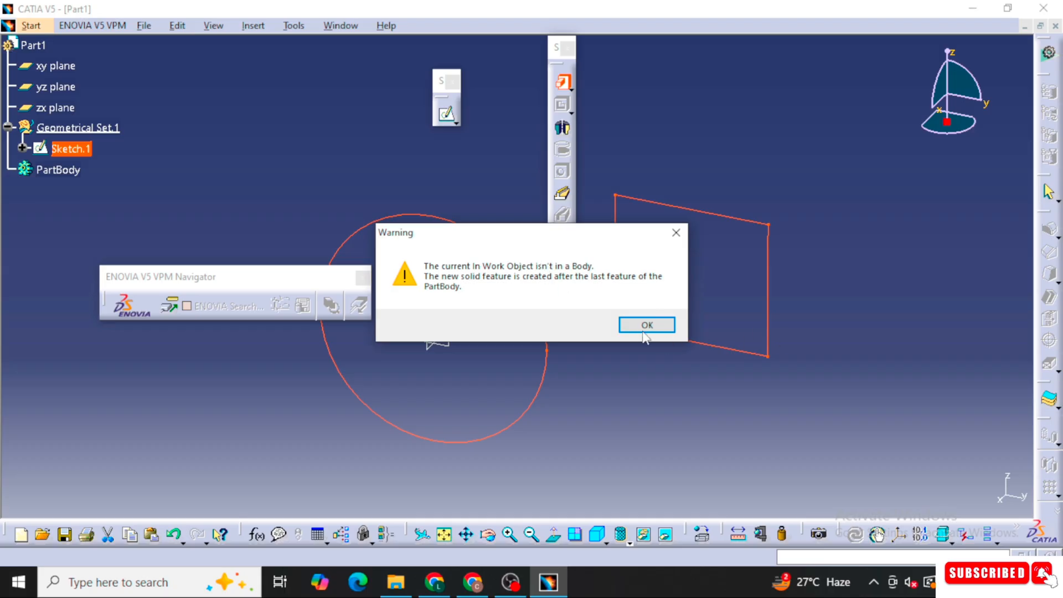
{"action": "left_click", "coordinate": [646, 326]}
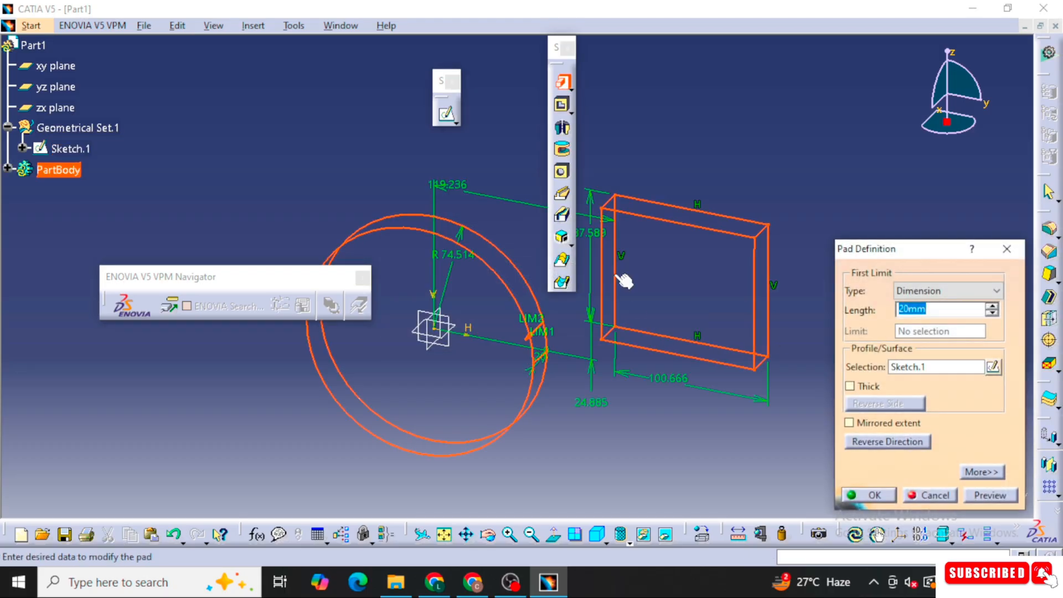
{"action": "left_click_drag", "start_coordinate": [935, 250], "coordinate": [889, 148]}
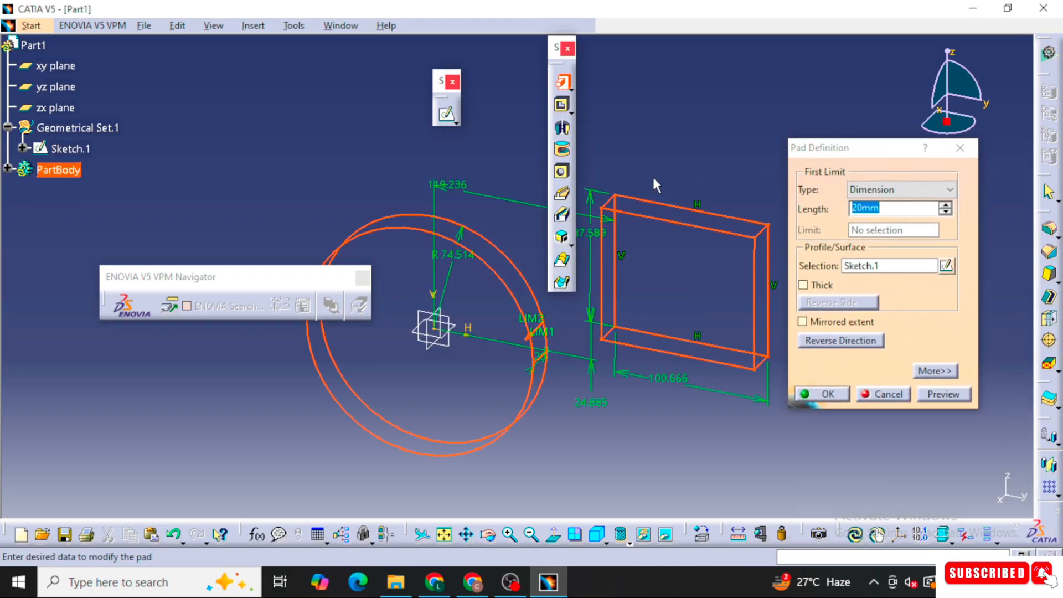
Try pad lengths of 30 mm, 34 mm and 29 mm
{"action": "middle_click_drag", "start_coordinate": [652, 175], "coordinate": [597, 162]}
{"action": "mouse_move", "coordinate": [587, 431]}
{"action": "middle_mouse_down"}
{"action": "mouse_move", "coordinate": [458, 419]}
{"action": "mouse_move", "coordinate": [393, 391]}
{"action": "middle_mouse_up"}
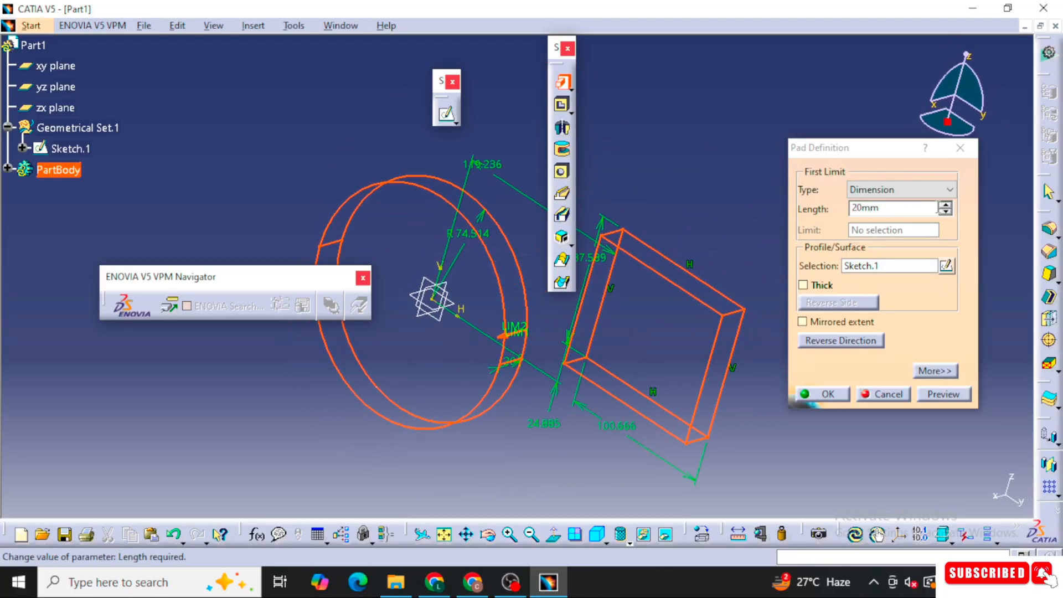
{"action": "left_click", "coordinate": [943, 206]}
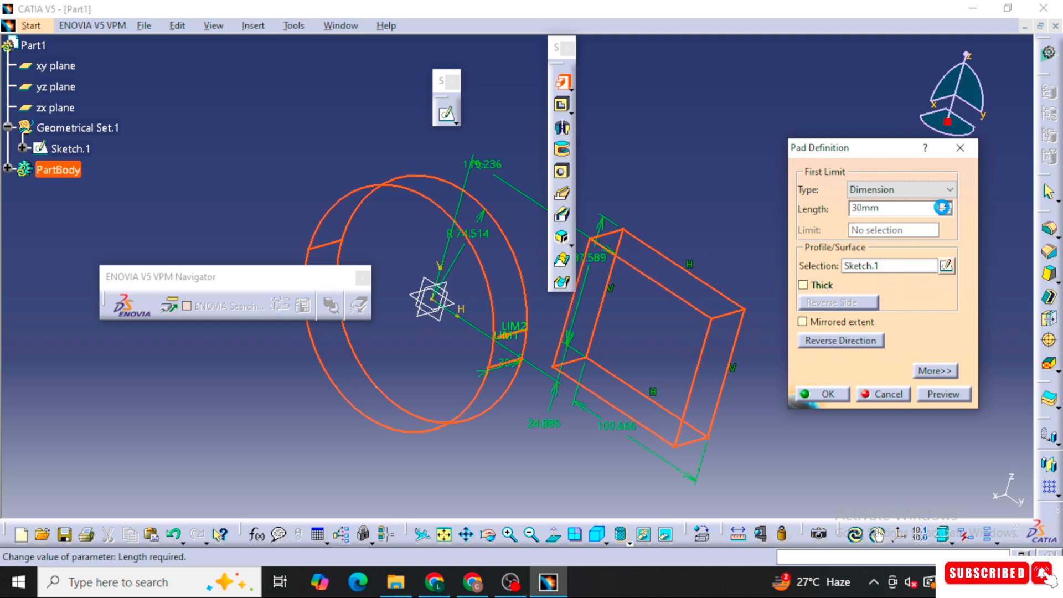
{"action": "left_click", "coordinate": [945, 211]}
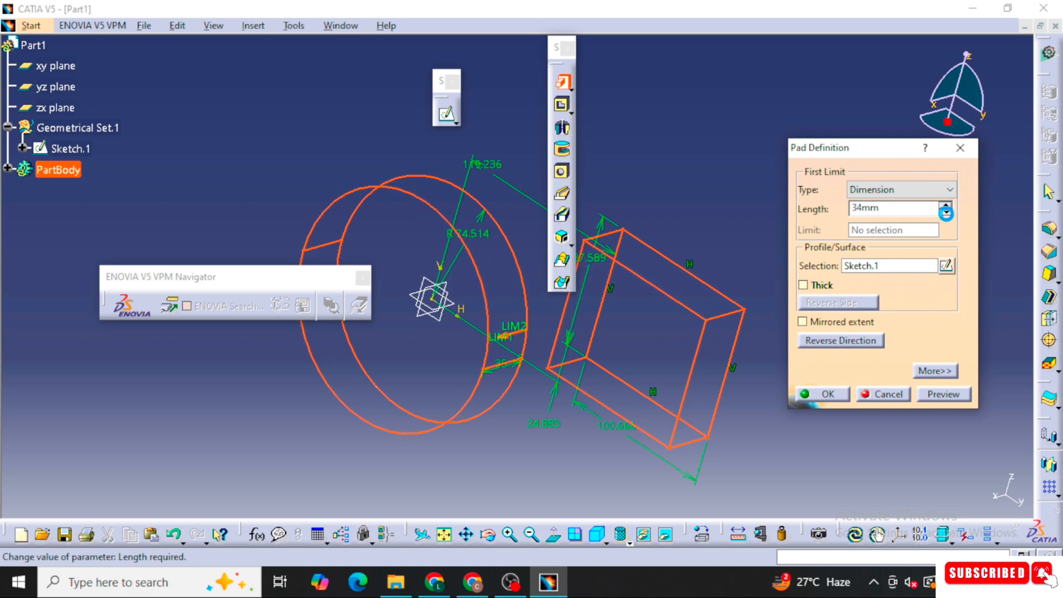
Set the pad length to 30 mm while trying the mirrored extent, and switch the mirrored extent off again
{"action": "mouse_move", "coordinate": [679, 257]}
{"action": "middle_mouse_down"}
{"action": "mouse_move", "coordinate": [615, 260]}
{"action": "mouse_move", "coordinate": [547, 292]}
{"action": "mouse_move", "coordinate": [551, 304]}
{"action": "middle_mouse_up"}
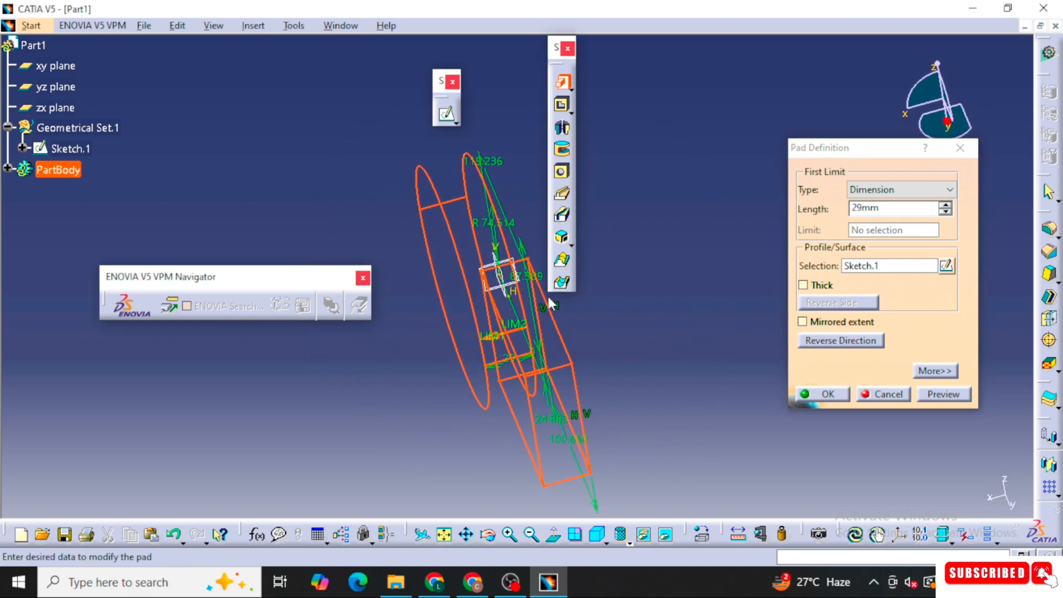
{"action": "left_click", "coordinate": [806, 323]}
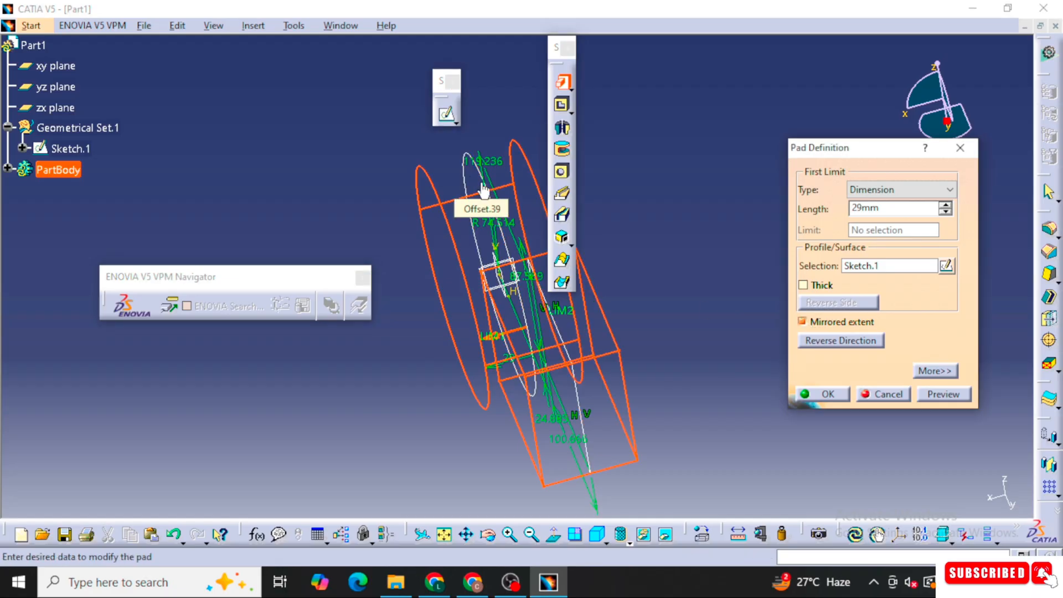
{"action": "left_click", "coordinate": [946, 206]}
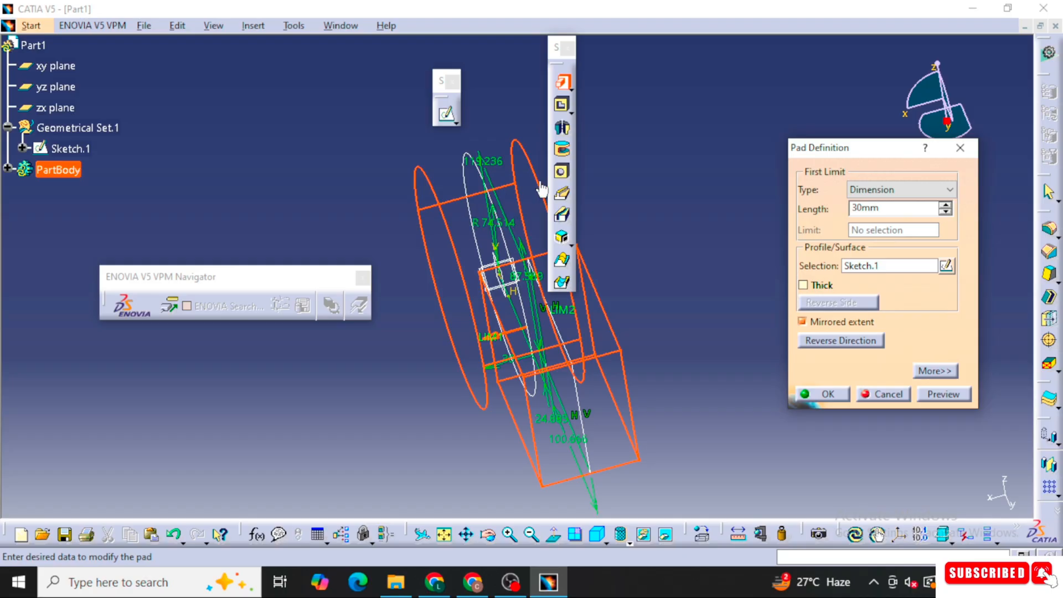
{"action": "left_click", "coordinate": [803, 321]}
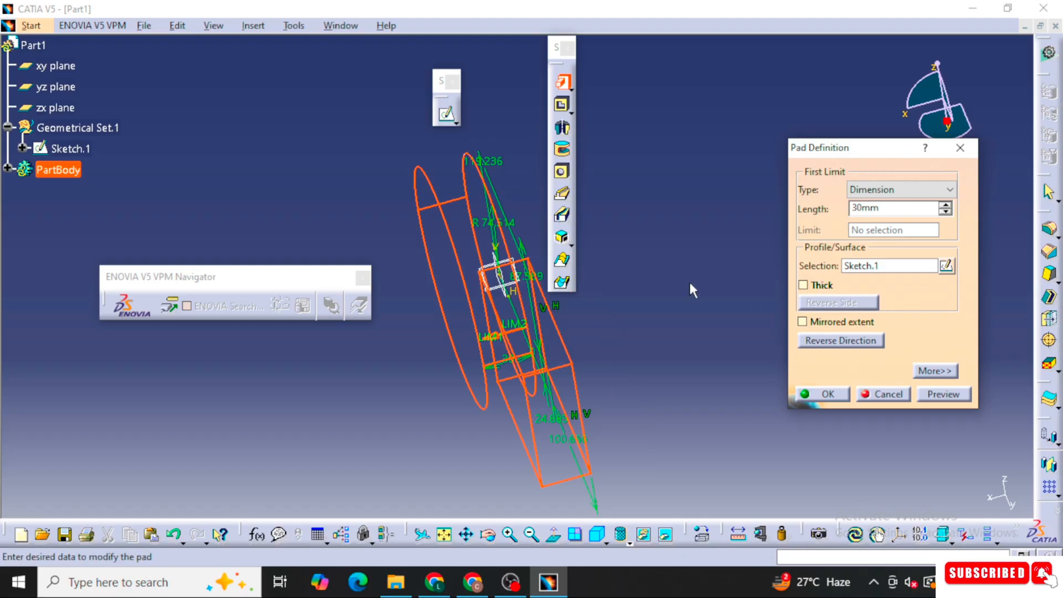
Reverse the pad's extrusion direction to the other side of the sketch plane
{"action": "middle_click_drag", "start_coordinate": [689, 280], "coordinate": [612, 327]}
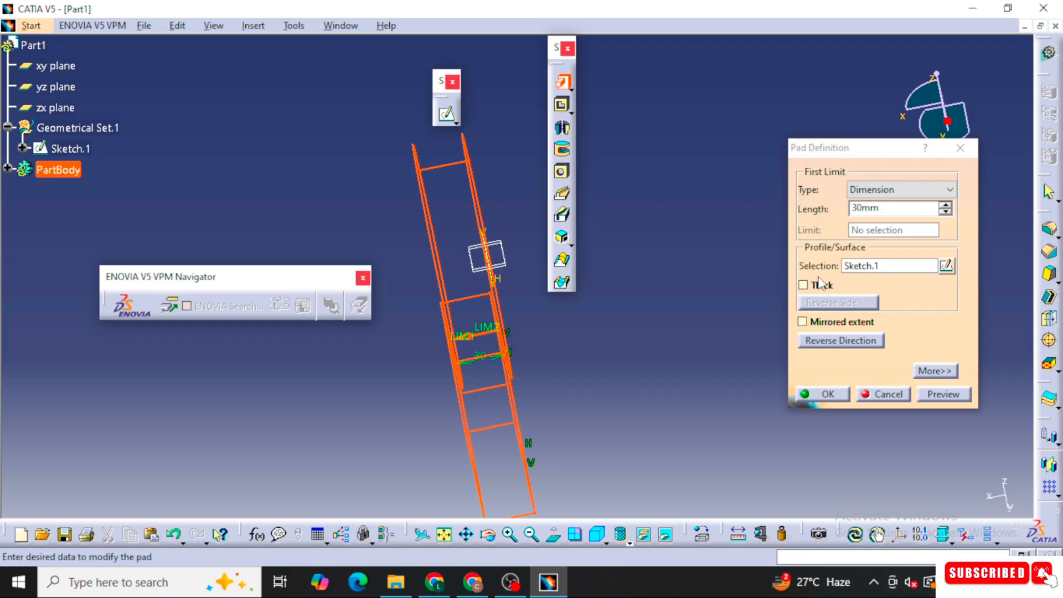
{"action": "left_click", "coordinate": [816, 341]}
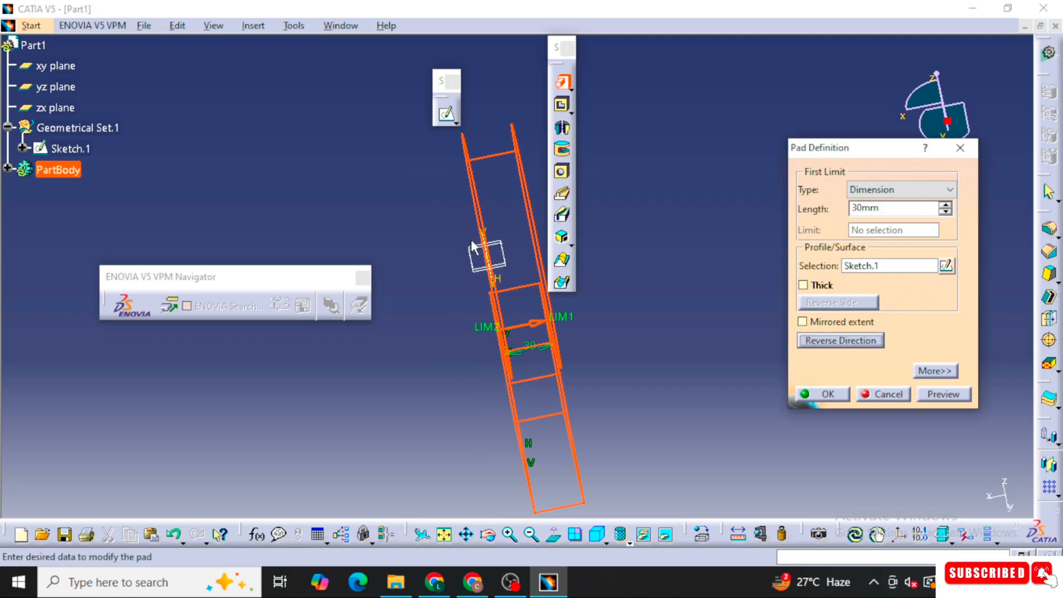
{"action": "middle_click_drag", "start_coordinate": [472, 248], "coordinate": [587, 253]}
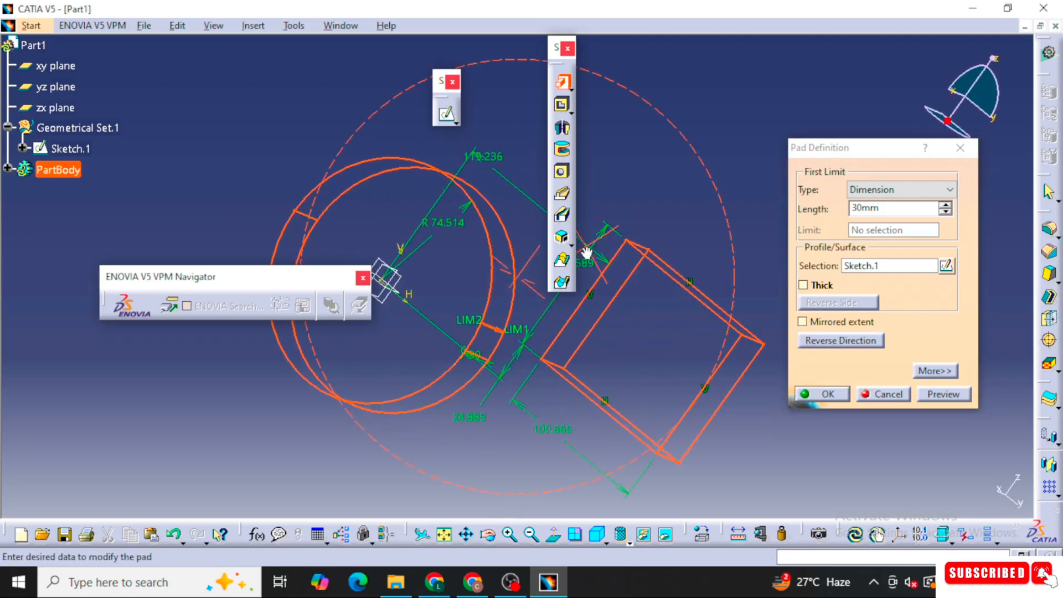
{"action": "right_click", "coordinate": [737, 369]}
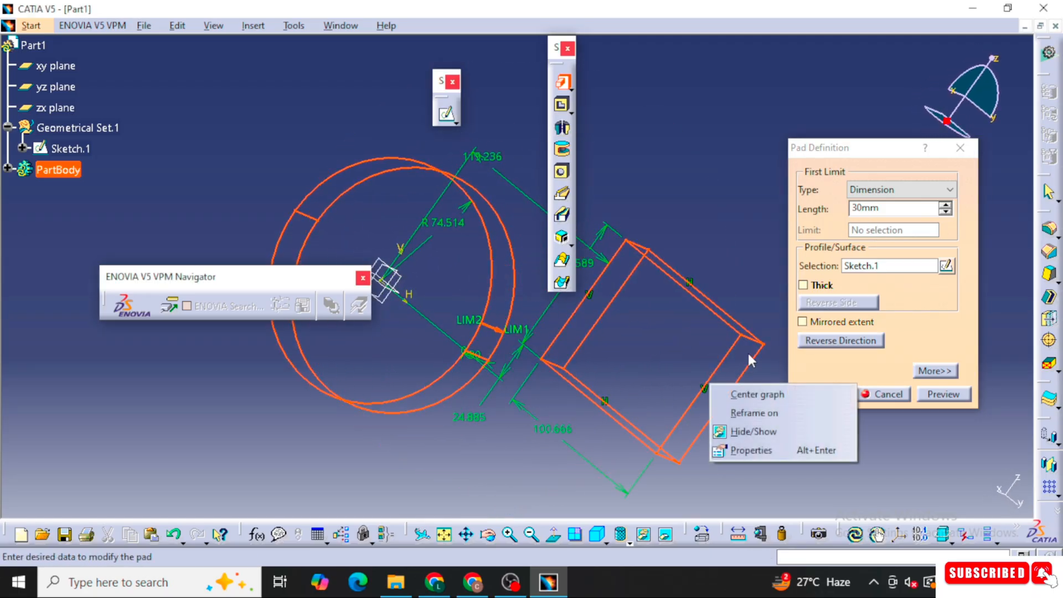
{"action": "left_click", "coordinate": [619, 326]}
{"action": "middle_click_drag", "start_coordinate": [597, 348], "coordinate": [691, 292]}
{"action": "middle_click_drag", "start_coordinate": [577, 309], "coordinate": [618, 294]}
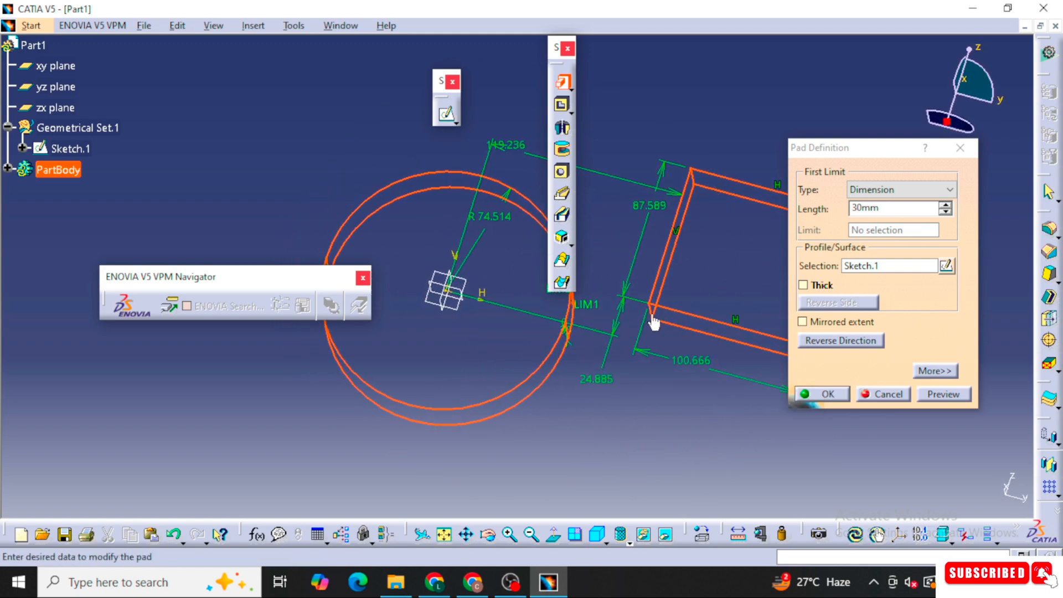
Try the Thick option, switch it off again and create the 30 mm solid pad
{"action": "left_click", "coordinate": [803, 284]}
{"action": "middle_click_drag", "start_coordinate": [459, 243], "coordinate": [472, 281]}
{"action": "middle_click_drag", "start_coordinate": [523, 347], "coordinate": [538, 283]}
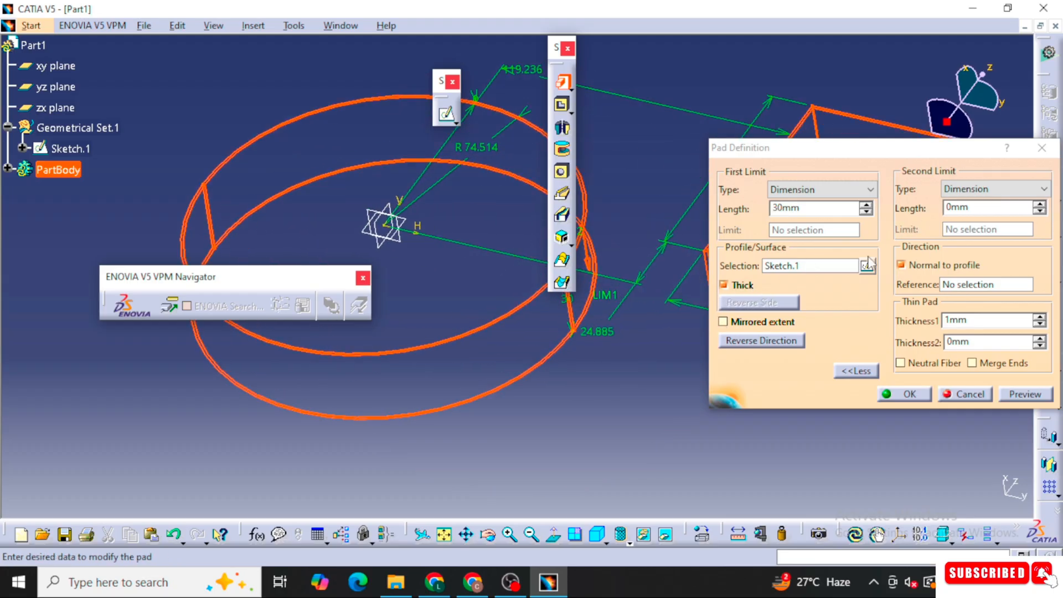
{"action": "left_click", "coordinate": [732, 285]}
{"action": "middle_click_drag", "start_coordinate": [541, 256], "coordinate": [609, 337]}
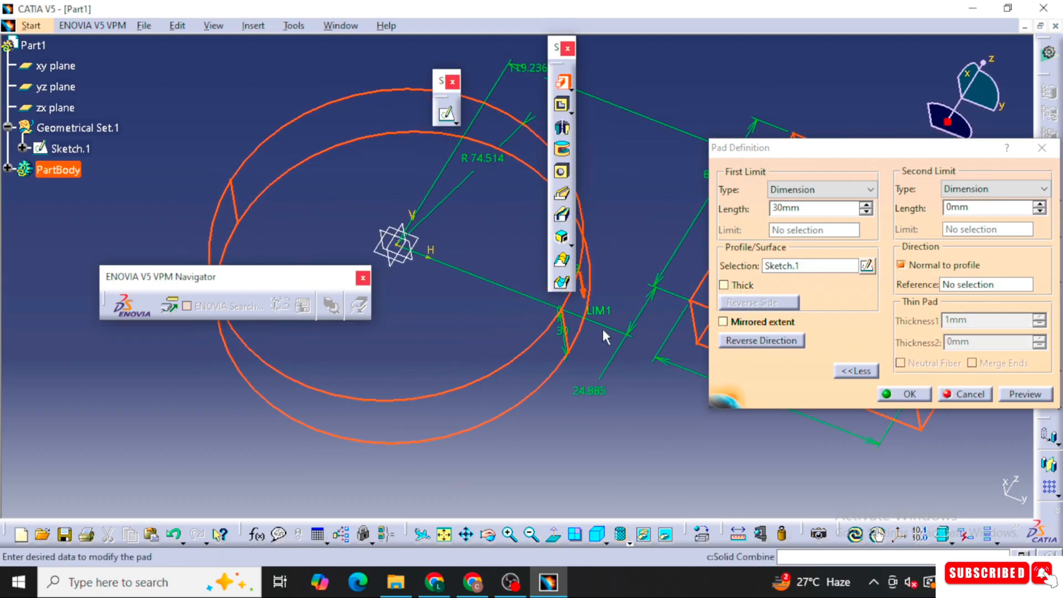
{"action": "left_click", "coordinate": [909, 394]}
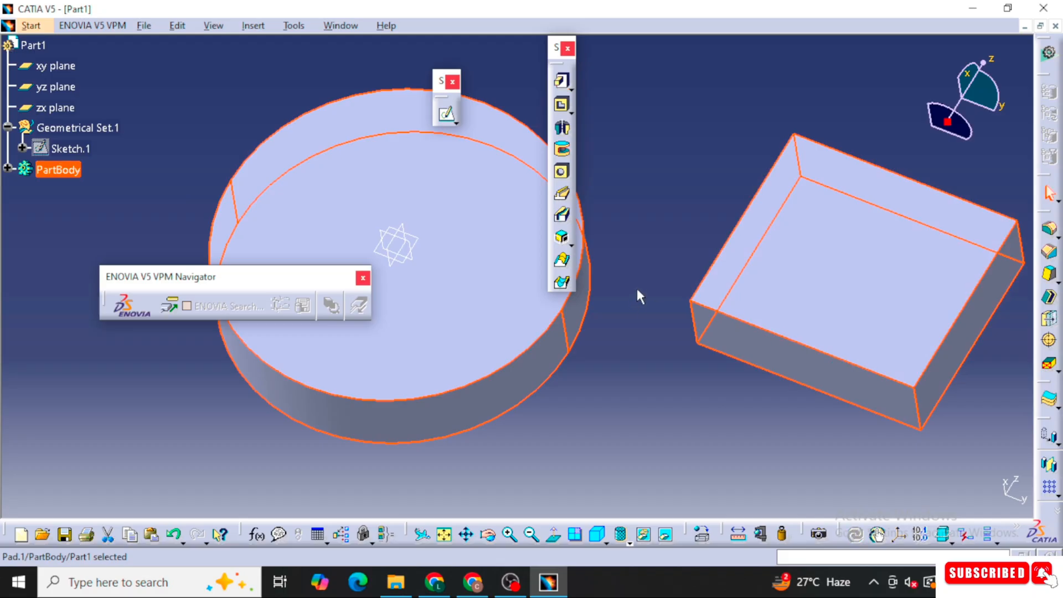
Open a new sketch on the circular front face of the padded disc
{"action": "middle_click_drag", "start_coordinate": [636, 297], "coordinate": [570, 386]}
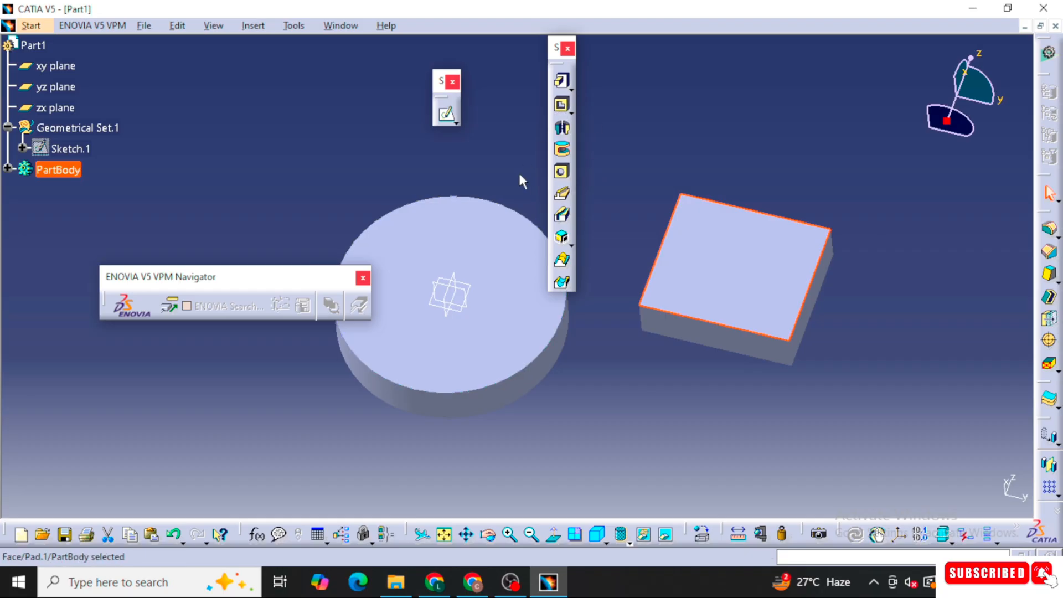
{"action": "left_click", "coordinate": [518, 299]}
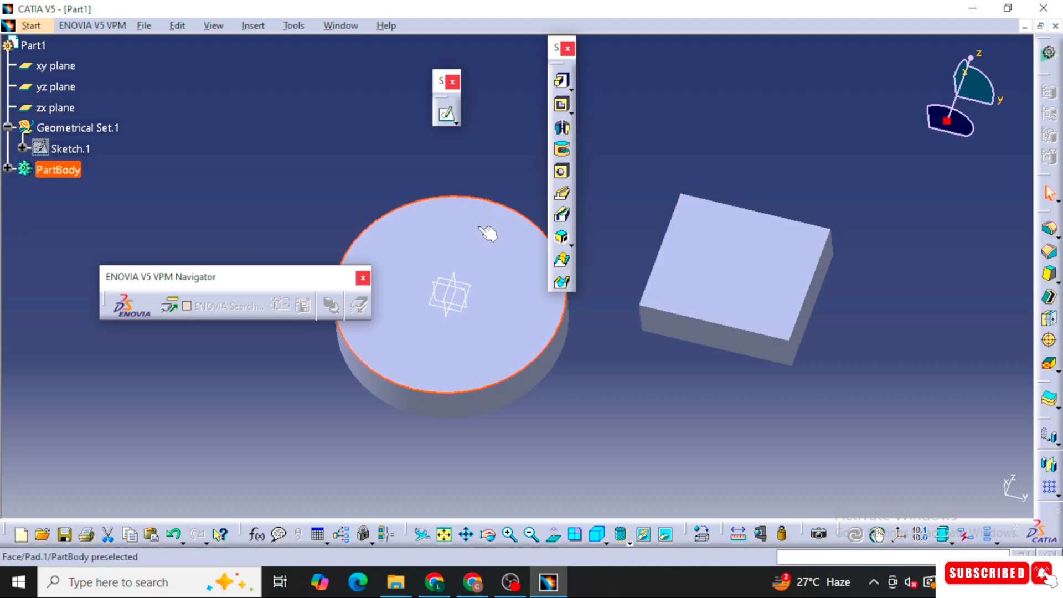
{"action": "left_click", "coordinate": [547, 250]}
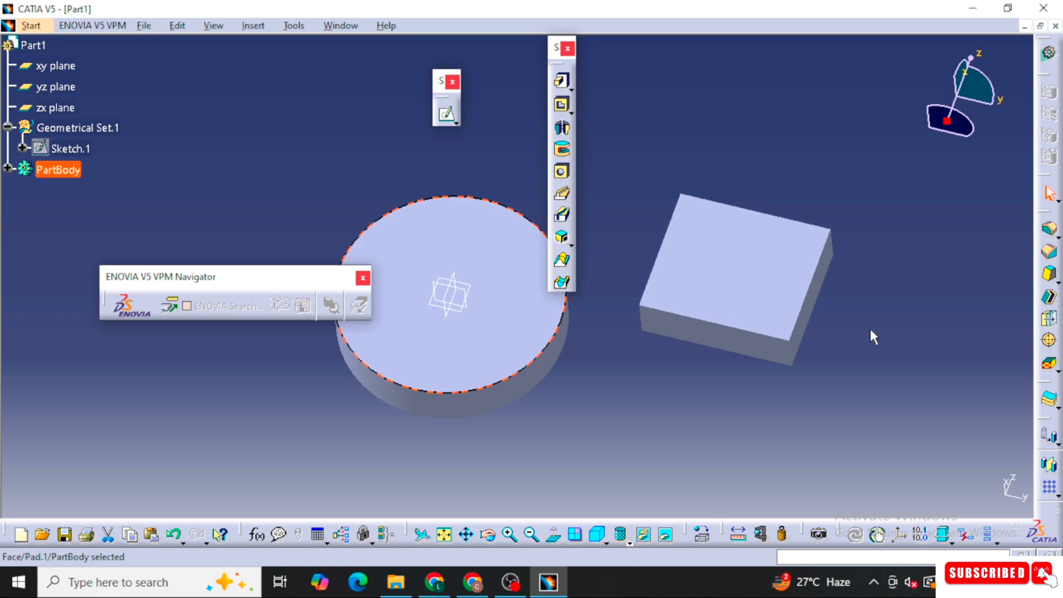
{"action": "left_click", "coordinate": [447, 115]}
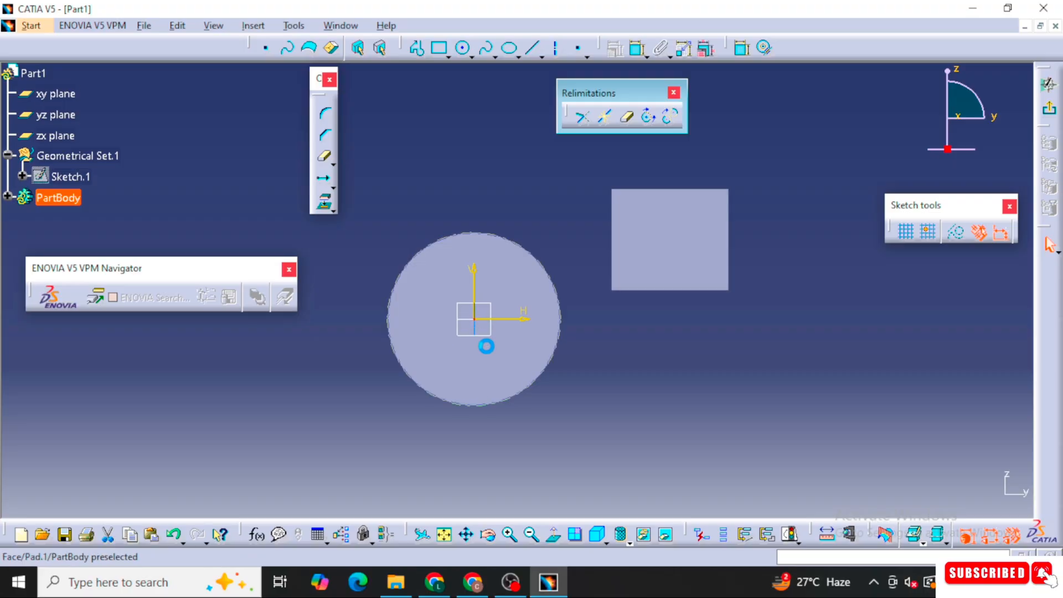
{"action": "left_click", "coordinate": [482, 324]}
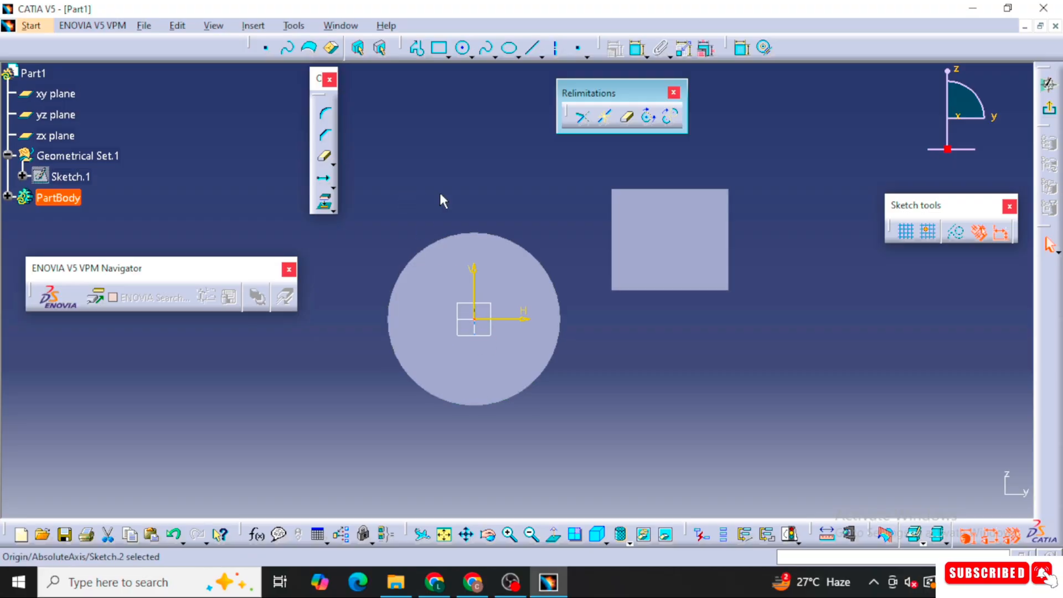
Sketch a circle centred on the origin inside the disc and one of about 25.5 mm radius near the middle of the rectangular block
{"action": "left_click", "coordinate": [463, 48]}
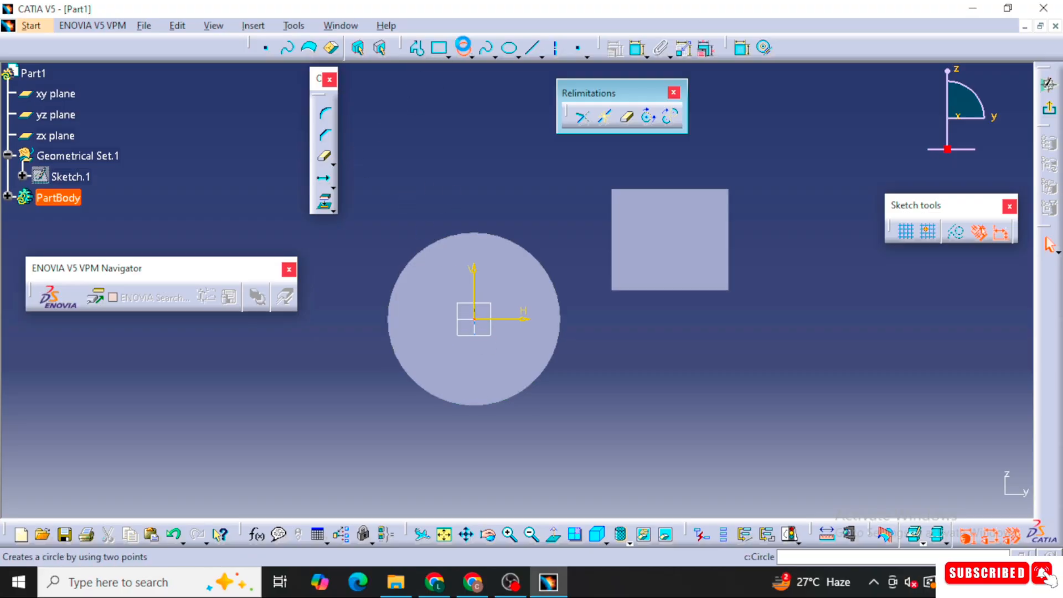
{"action": "left_click", "coordinate": [475, 320]}
{"action": "left_click", "coordinate": [474, 358]}
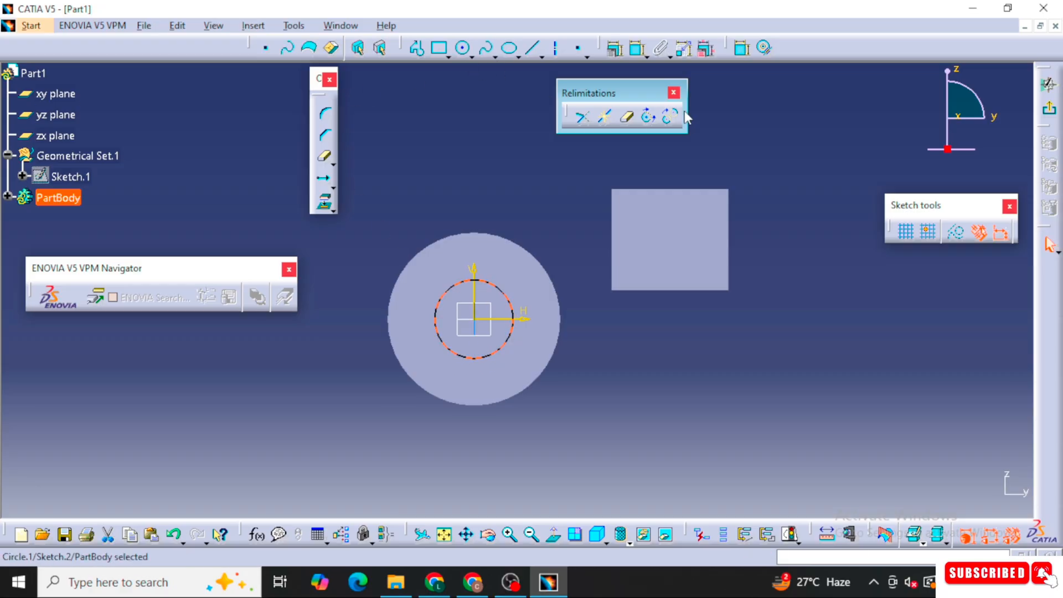
{"action": "left_click", "coordinate": [462, 48]}
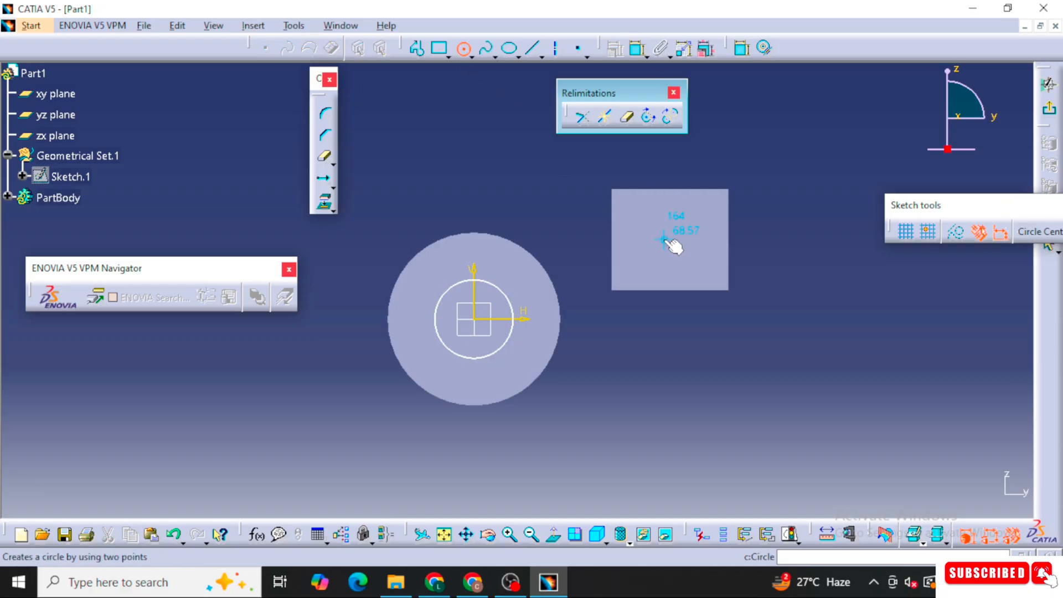
{"action": "left_click", "coordinate": [669, 239]}
{"action": "left_click", "coordinate": [692, 260]}
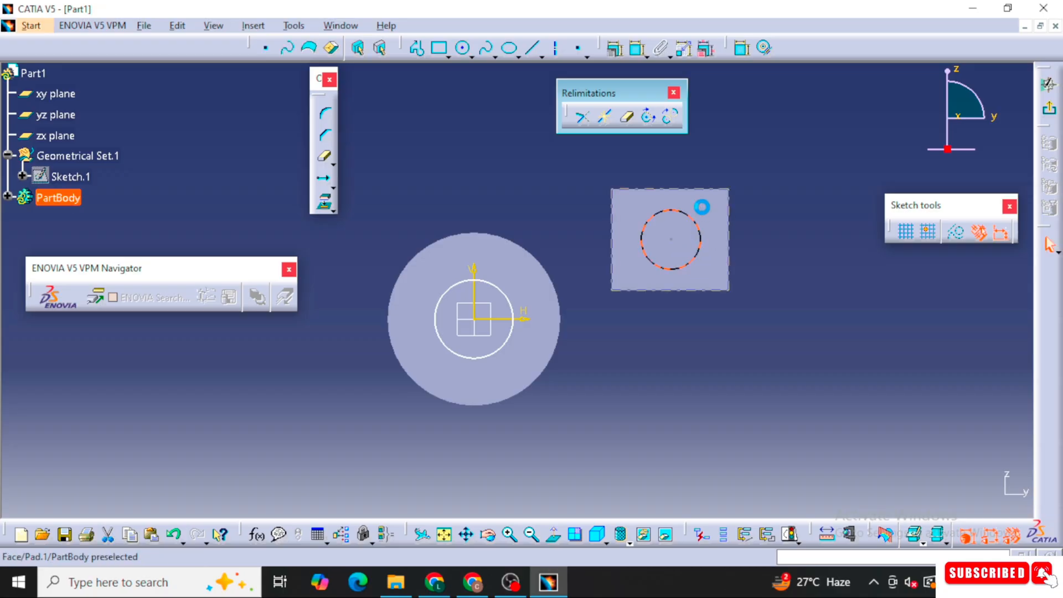
Dimension the radii of the block's circle and the disc's circle, and exit the sketch
{"action": "left_click", "coordinate": [636, 49]}
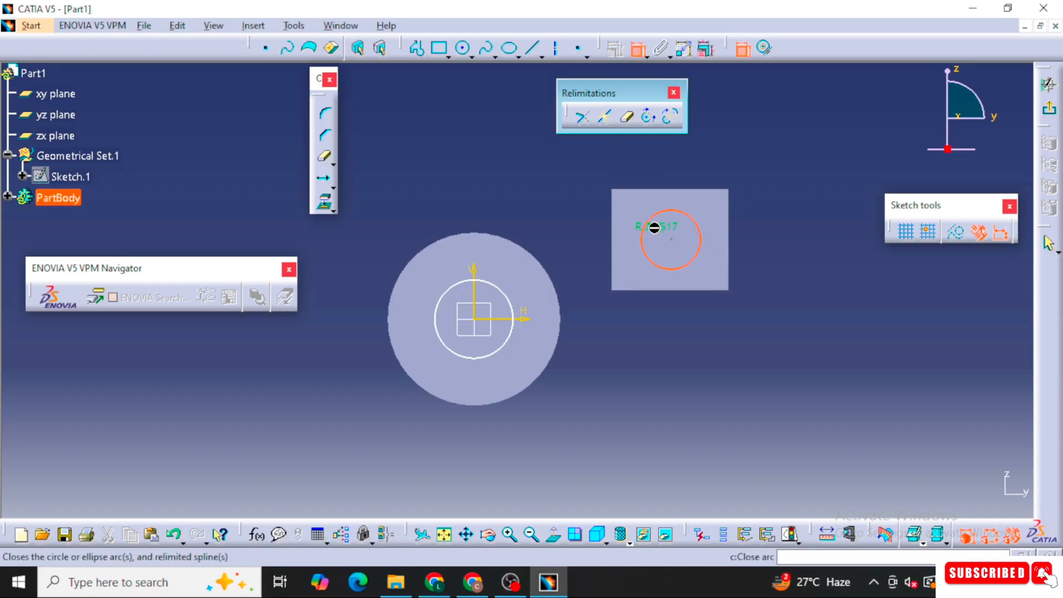
{"action": "left_click", "coordinate": [655, 227]}
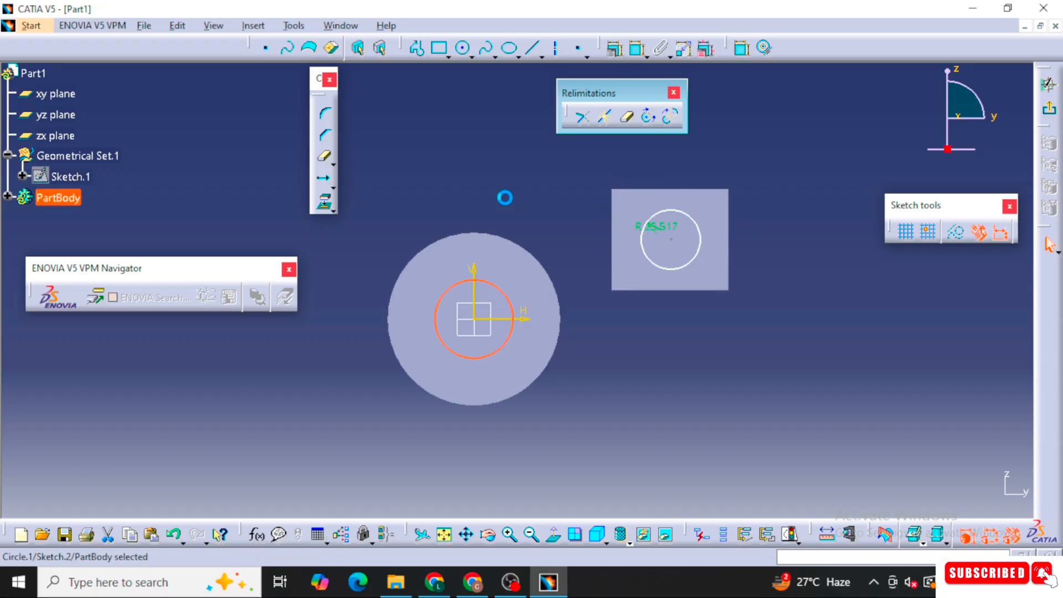
{"action": "left_click", "coordinate": [488, 169]}
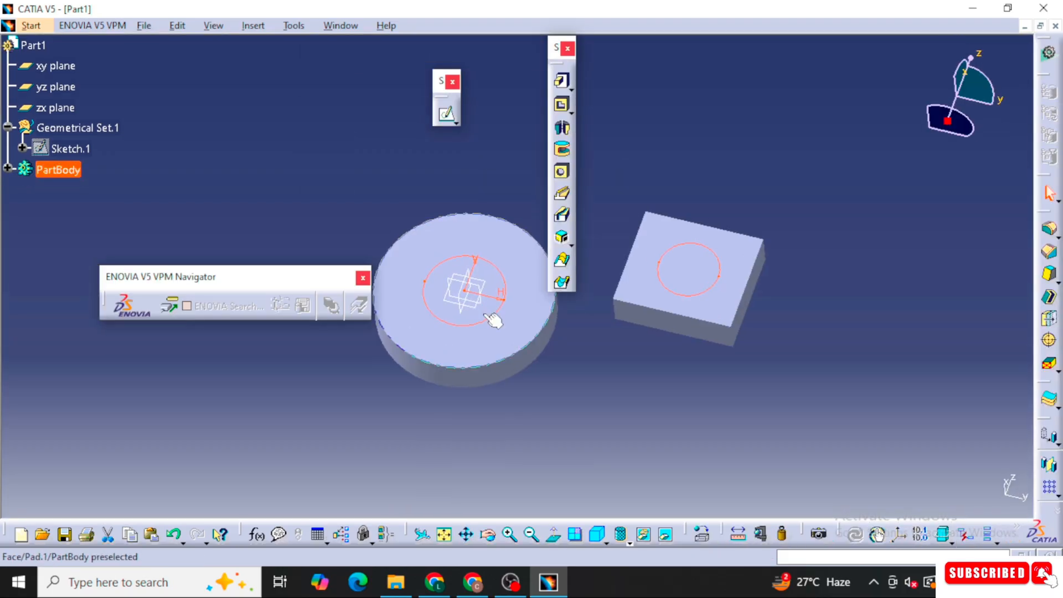
Cut 30 mm deep pockets through the disc and the rectangular block using the sketched circles
{"action": "mouse_move", "coordinate": [488, 324]}
{"action": "middle_mouse_down"}
{"action": "mouse_move", "coordinate": [499, 366]}
{"action": "mouse_move", "coordinate": [508, 321]}
{"action": "middle_mouse_up"}
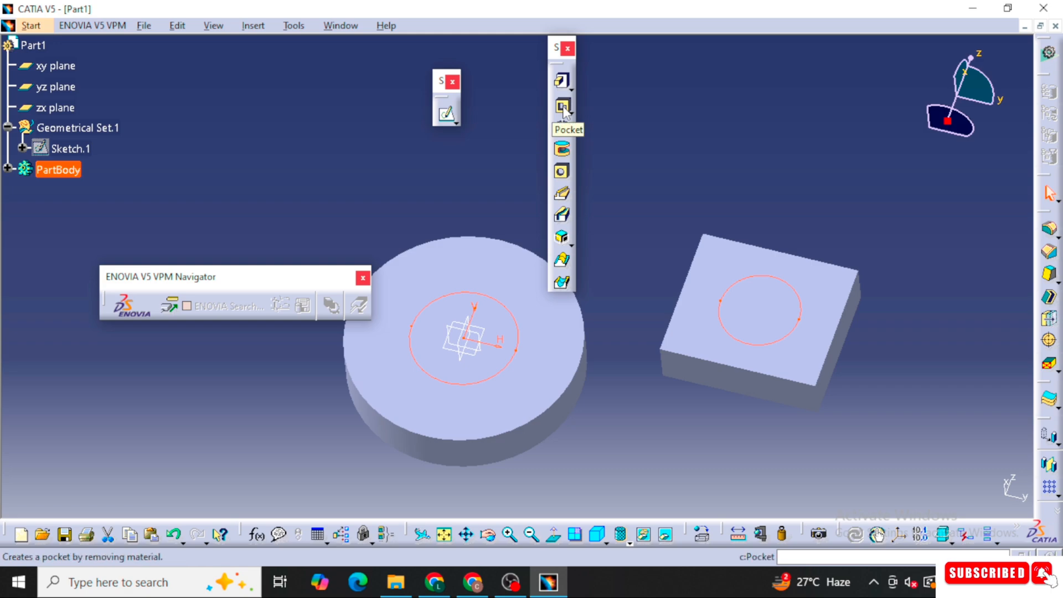
{"action": "left_click", "coordinate": [562, 107]}
{"action": "middle_click_drag", "start_coordinate": [508, 250], "coordinate": [486, 131]}
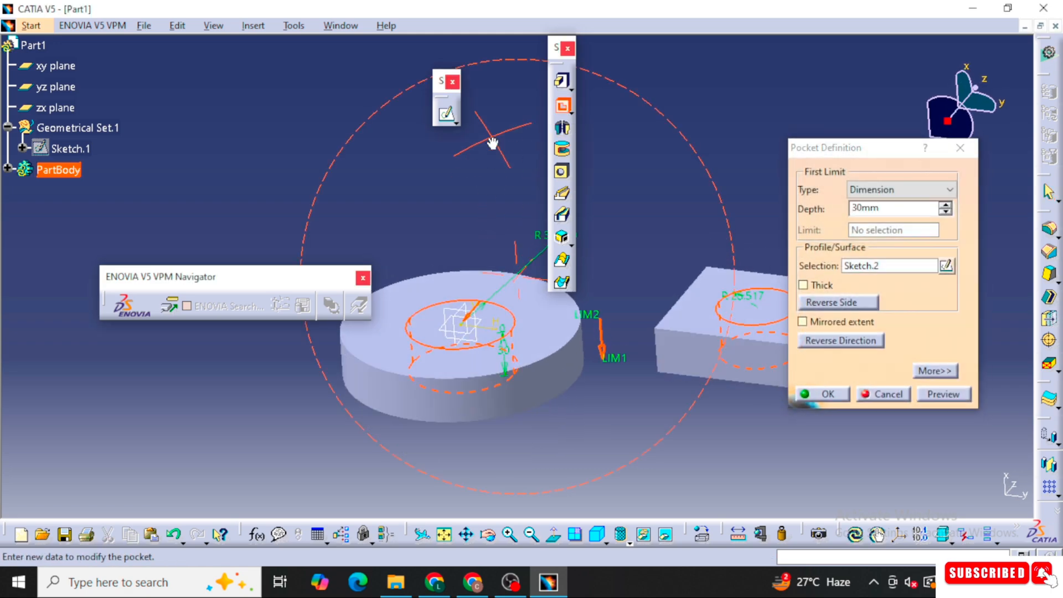
{"action": "left_click", "coordinate": [828, 394]}
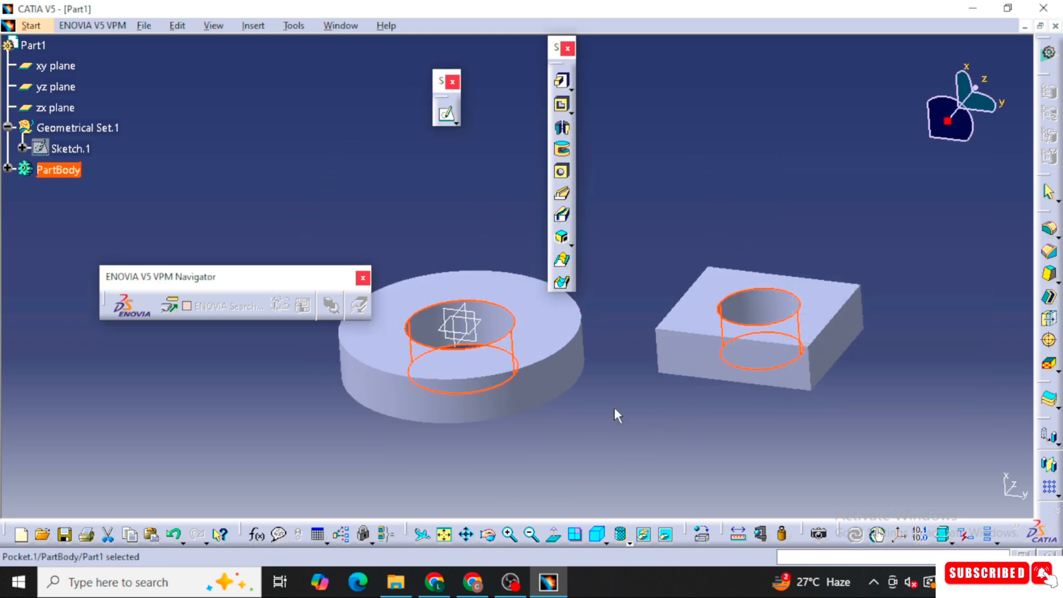
{"action": "middle_click_drag", "start_coordinate": [614, 415], "coordinate": [605, 244]}
{"action": "middle_click_drag", "start_coordinate": [736, 330], "coordinate": [724, 310]}
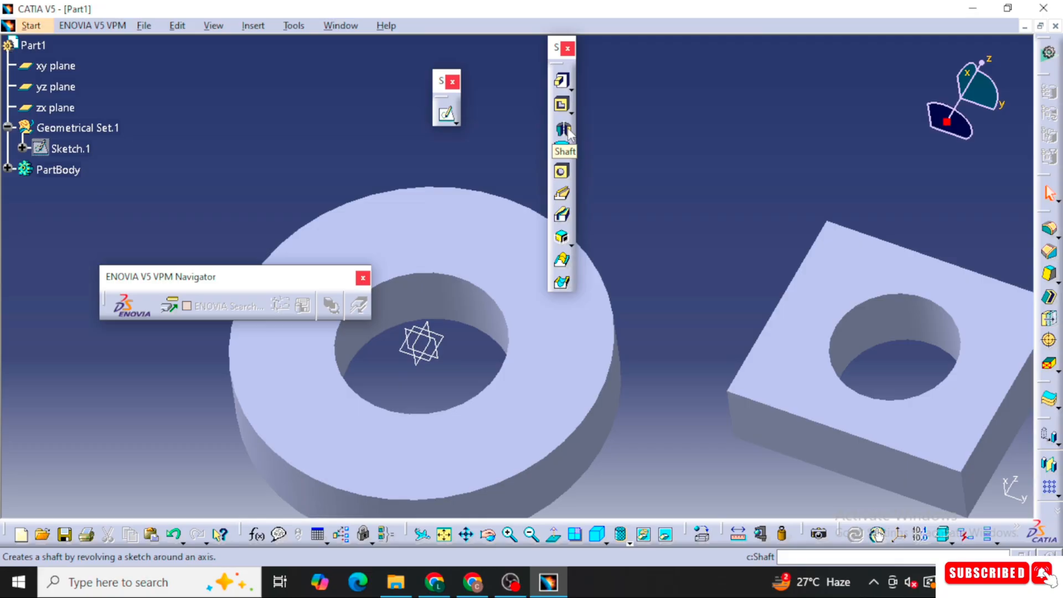
Select all the geometry and delete both solids together with their sketches, children and aggregated elements
{"action": "middle_click_drag", "start_coordinate": [470, 213], "coordinate": [534, 275]}
{"action": "middle_click_drag", "start_coordinate": [471, 235], "coordinate": [527, 291]}
{"action": "left_click_drag", "start_coordinate": [400, 176], "coordinate": [924, 484]}
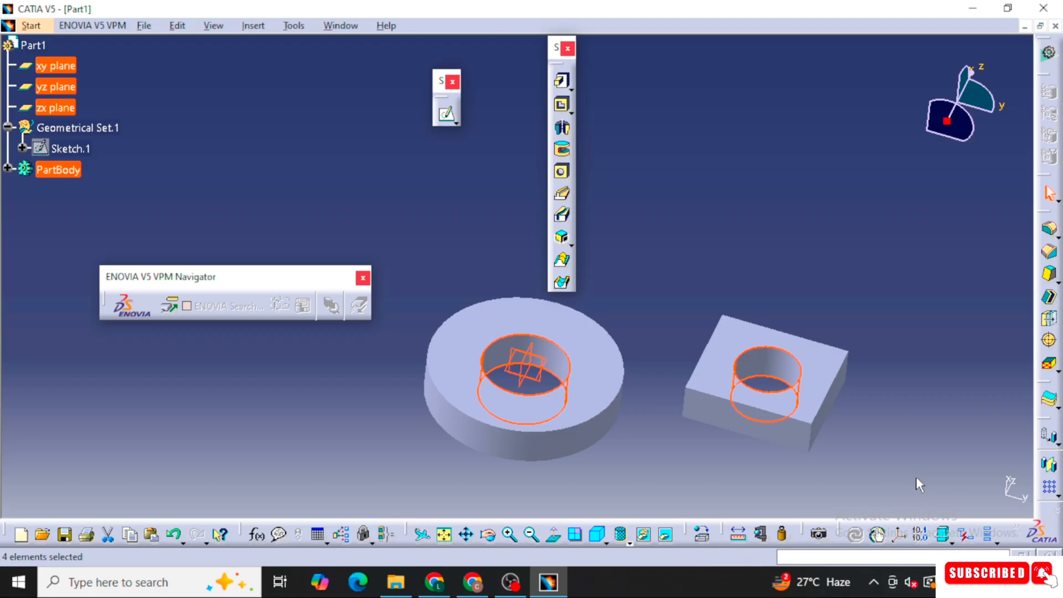
{"action": "key", "text": "Delete"}
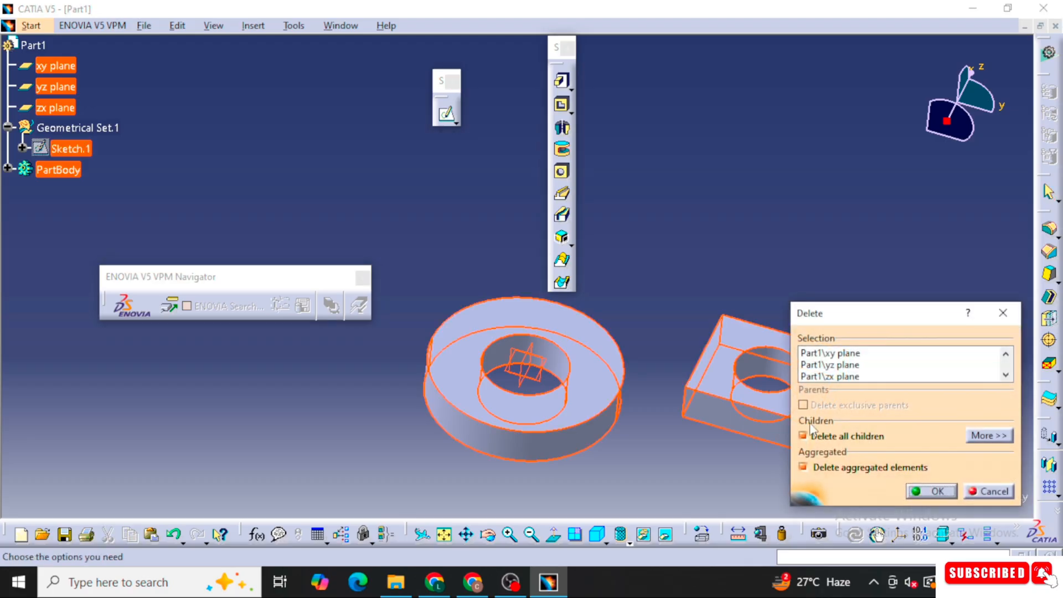
{"action": "left_click", "coordinate": [932, 492]}
Open a sketch on the xy plane and draw an upright rectangle about 15.6 by 89.4 mm beside the vertical axis, with its base on the horizontal axis
{"action": "mouse_move", "coordinate": [560, 380]}
{"action": "middle_mouse_down"}
{"action": "mouse_move", "coordinate": [576, 344]}
{"action": "mouse_move", "coordinate": [573, 307]}
{"action": "middle_mouse_up"}
{"action": "left_click", "coordinate": [543, 340]}
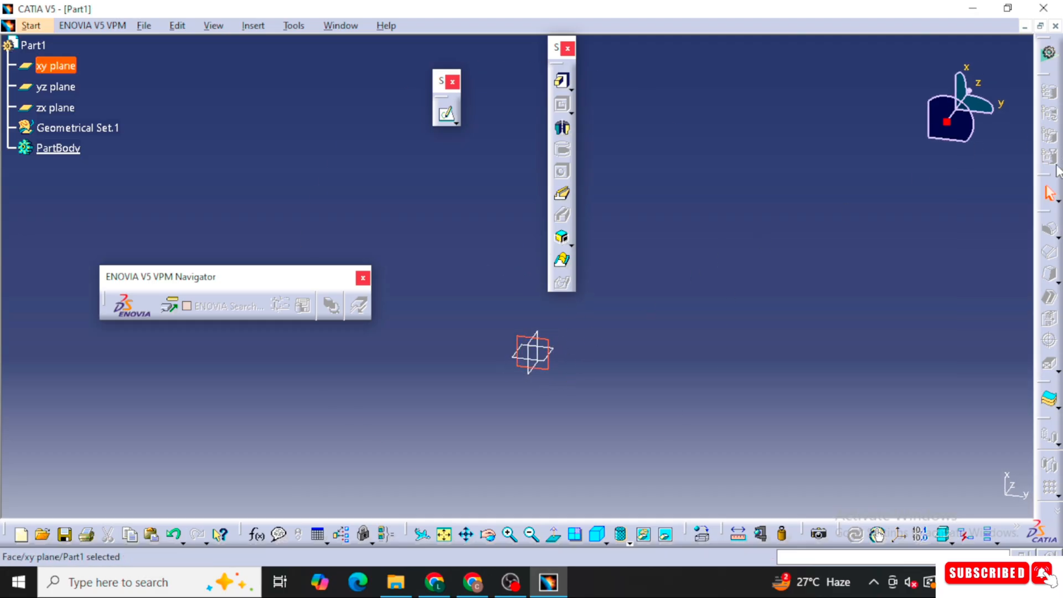
{"action": "left_click", "coordinate": [444, 113]}
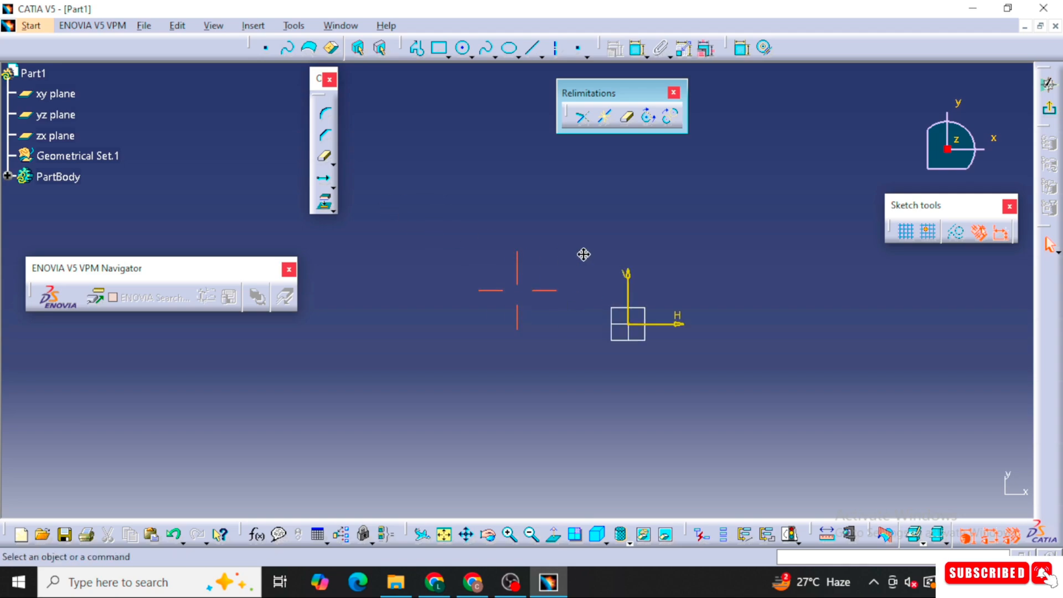
{"action": "left_click", "coordinate": [441, 49]}
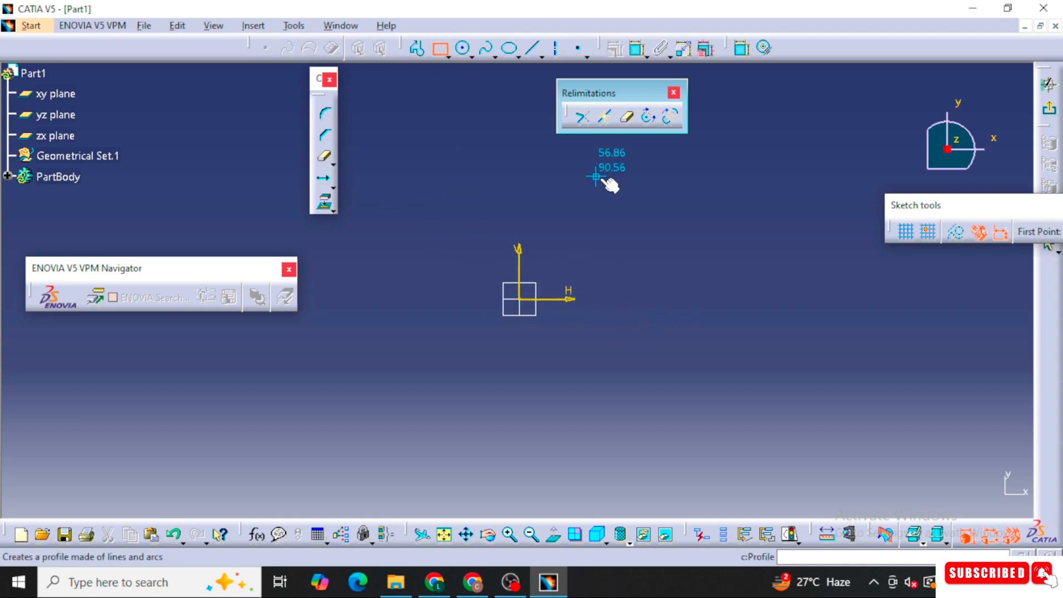
{"action": "left_click", "coordinate": [600, 178]}
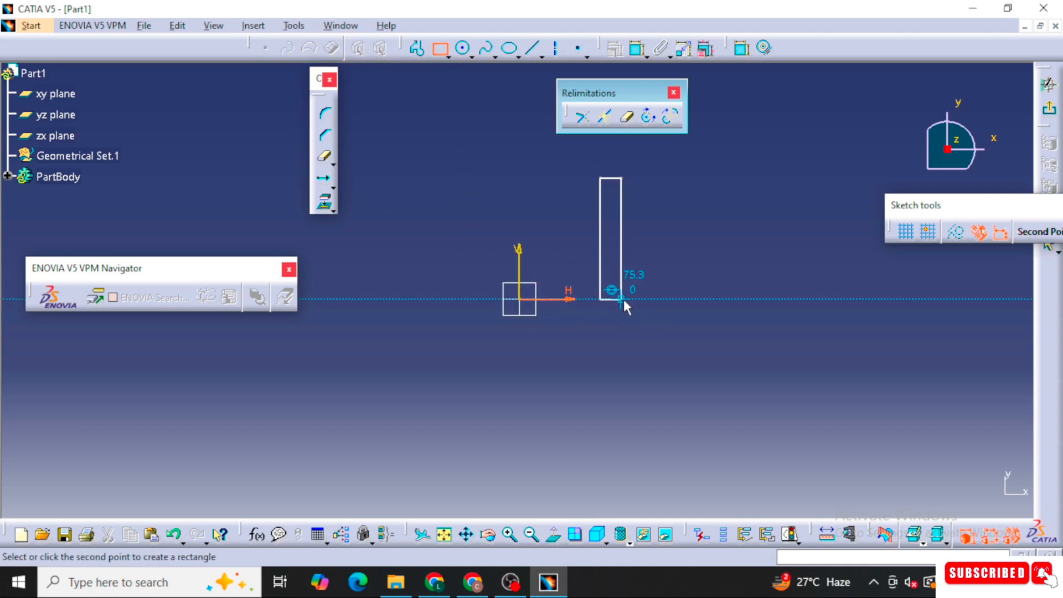
{"action": "left_click", "coordinate": [622, 299]}
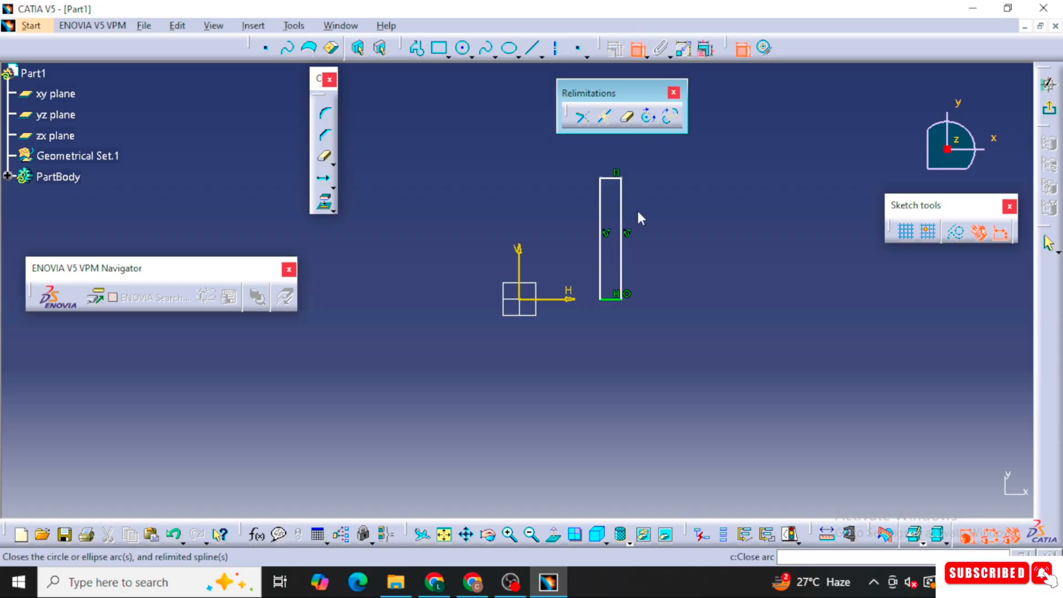
Dimension the rectangle's width, its height and its distance from the vertical axis
{"action": "left_click", "coordinate": [610, 178]}
{"action": "left_click", "coordinate": [613, 165]}
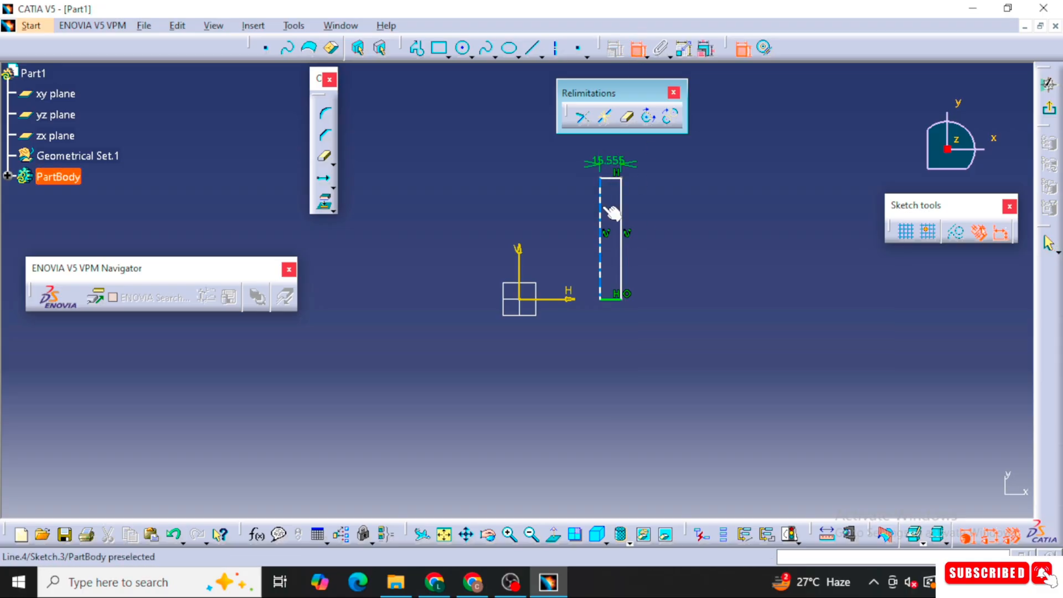
{"action": "left_click", "coordinate": [600, 206]}
{"action": "left_click", "coordinate": [581, 205]}
{"action": "left_click", "coordinate": [606, 292]}
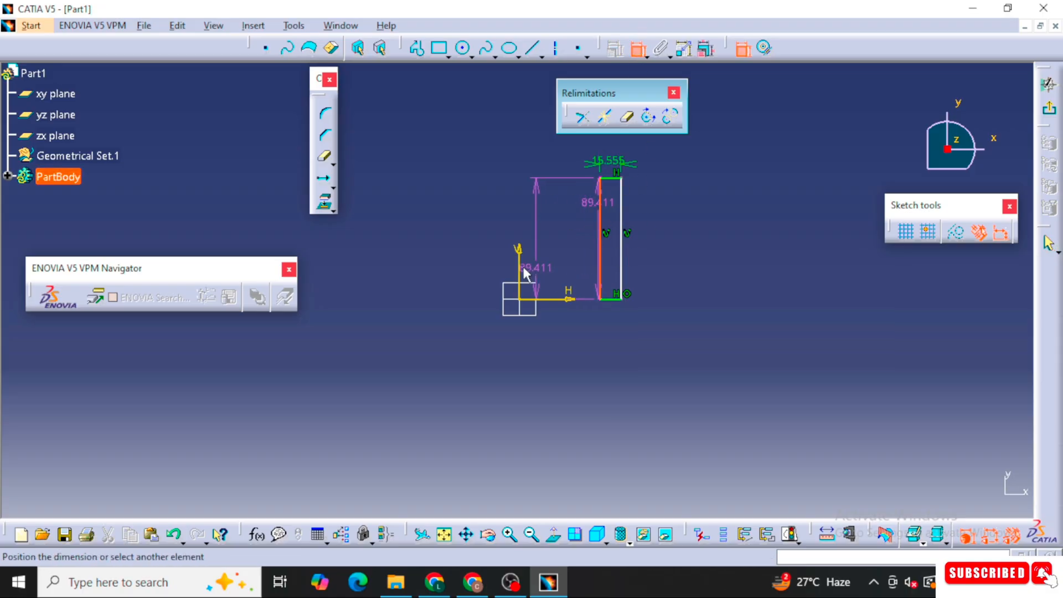
{"action": "left_click", "coordinate": [519, 266]}
{"action": "left_click", "coordinate": [537, 221]}
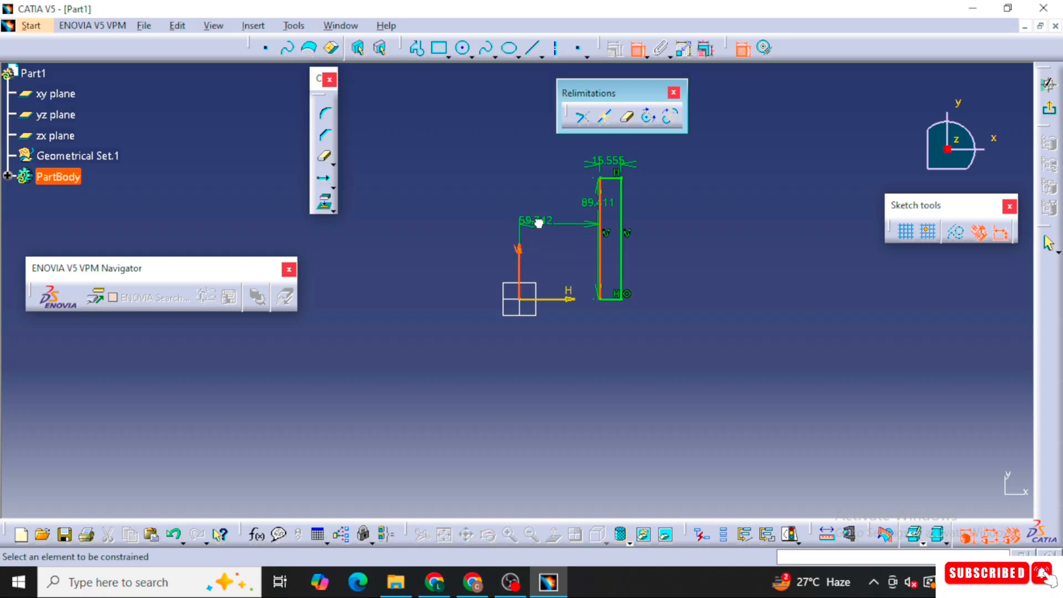
Draw a vertical axis line upward from the origin and exit the sketch
{"action": "left_click", "coordinate": [557, 52]}
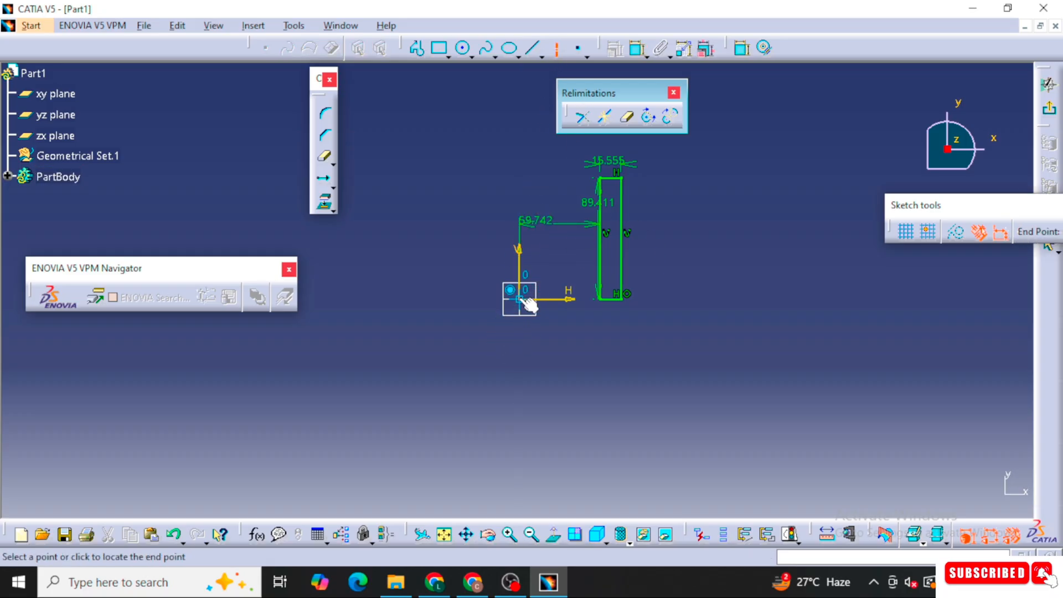
{"action": "left_click", "coordinate": [521, 131]}
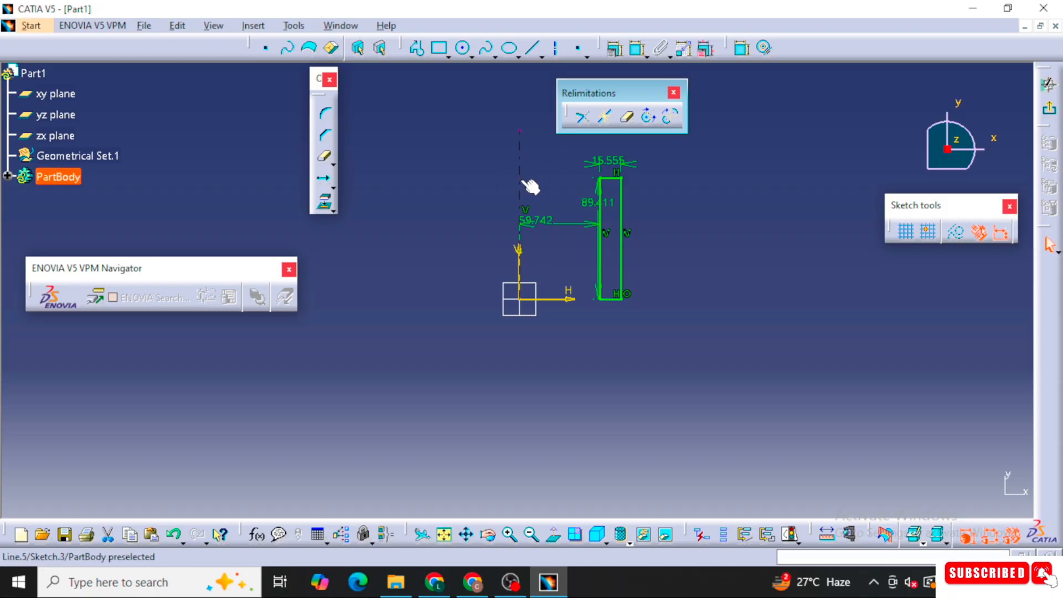
{"action": "left_click", "coordinate": [1048, 108]}
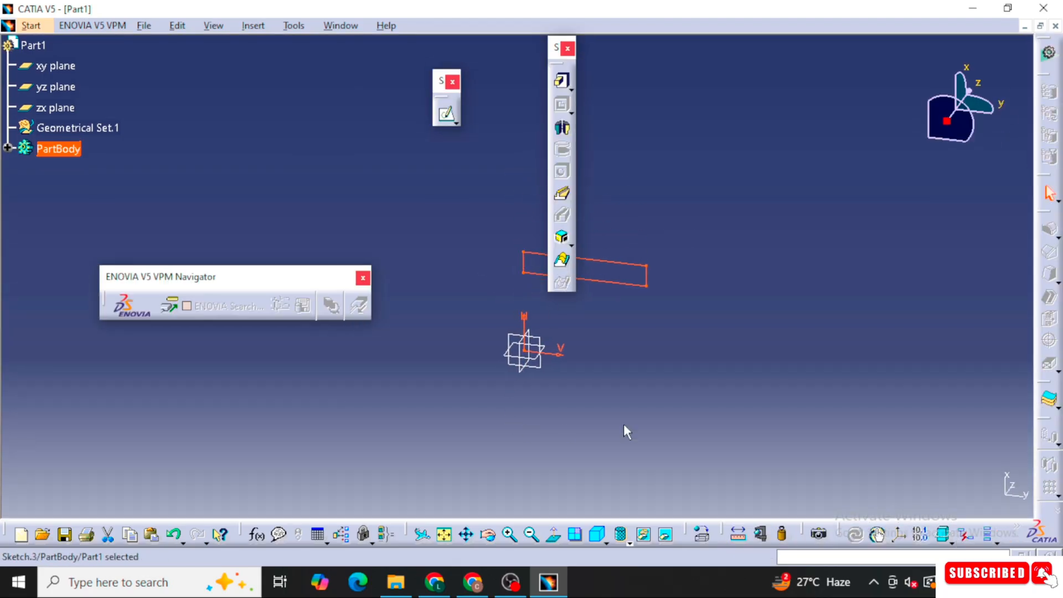
Revolve the rectangle about the sketch axis with Shaft, using a first angle of 345 degrees
{"action": "mouse_move", "coordinate": [626, 430]}
{"action": "middle_mouse_down"}
{"action": "mouse_move", "coordinate": [650, 291]}
{"action": "mouse_move", "coordinate": [531, 304]}
{"action": "mouse_move", "coordinate": [489, 243]}
{"action": "middle_mouse_up"}
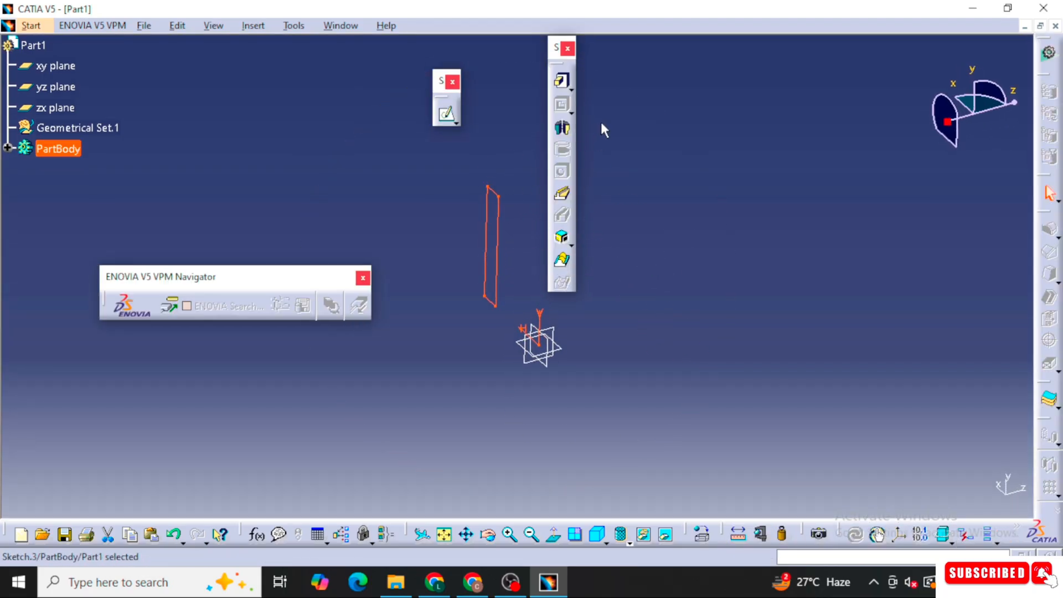
{"action": "left_click", "coordinate": [562, 128]}
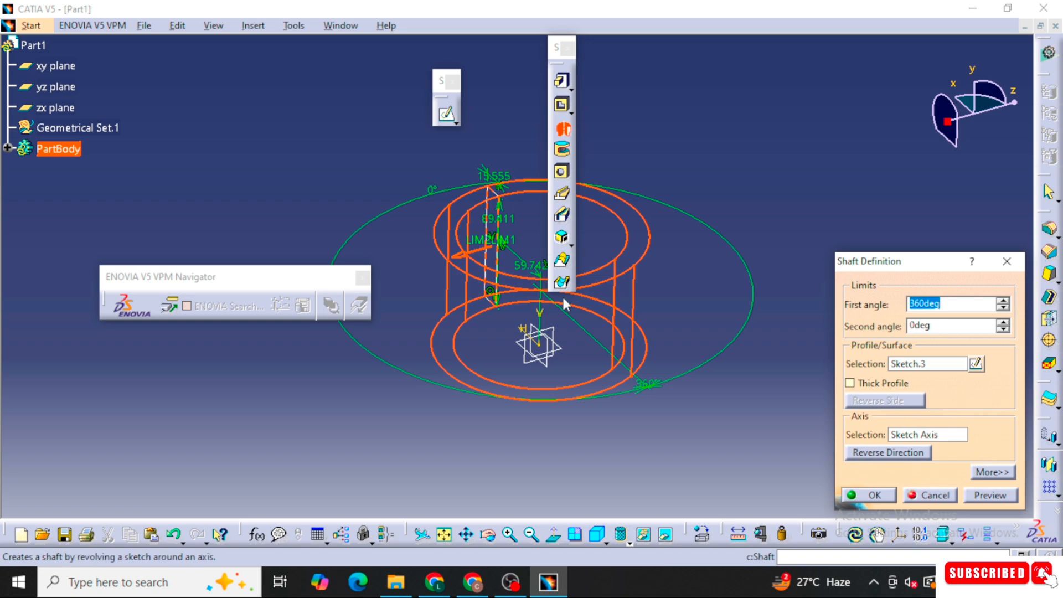
{"action": "middle_click_drag", "start_coordinate": [560, 307], "coordinate": [527, 316]}
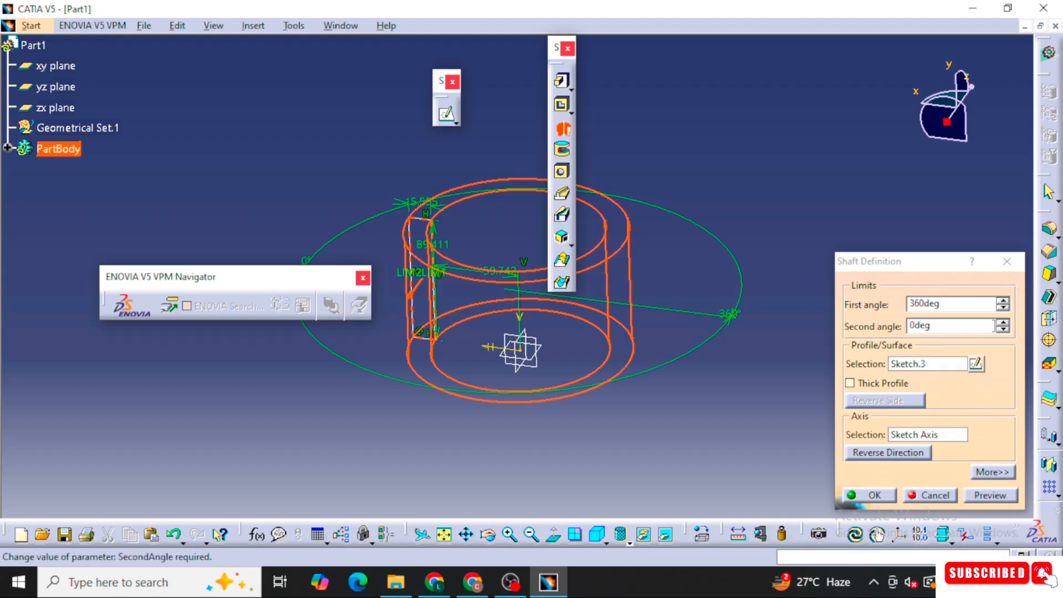
{"action": "left_click", "coordinate": [1004, 308]}
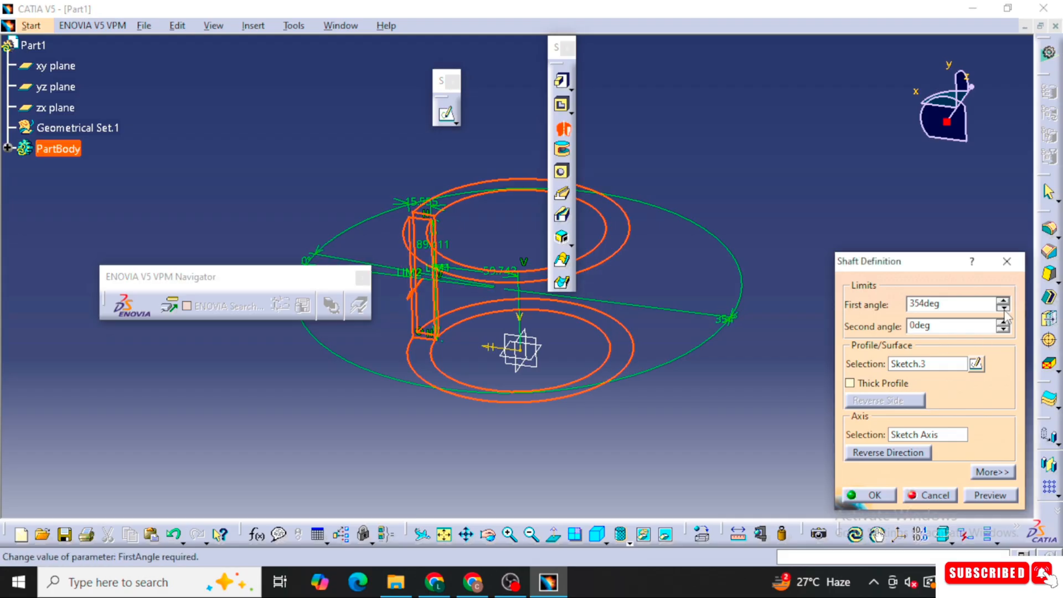
{"action": "left_click", "coordinate": [868, 495]}
{"action": "middle_click_drag", "start_coordinate": [581, 420], "coordinate": [703, 330]}
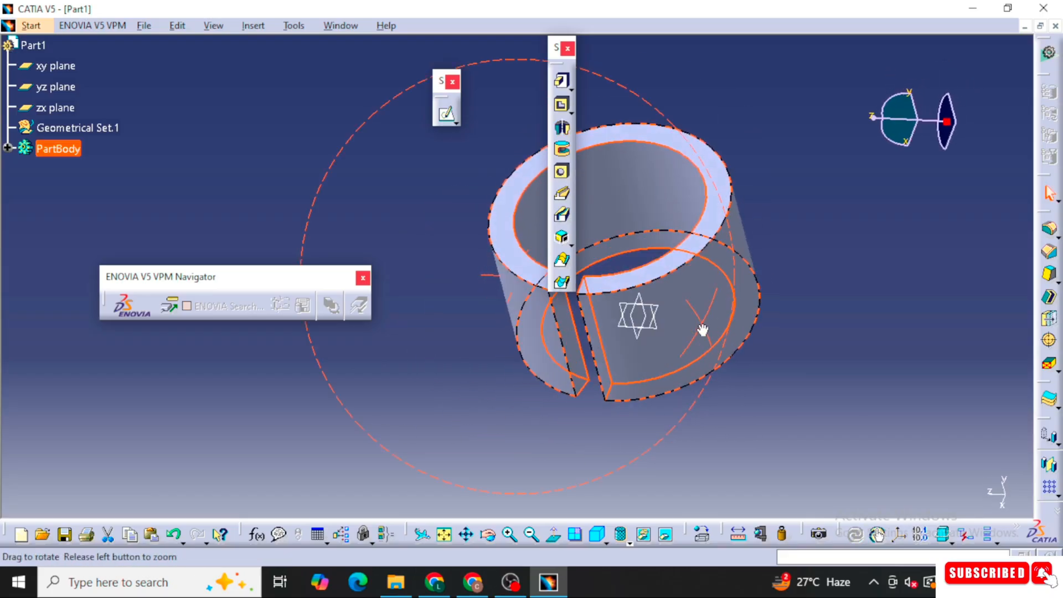
Reopen the shaft's definition and set its first angle to 360 degrees
{"action": "double_click", "coordinate": [599, 307]}
{"action": "middle_click_drag", "start_coordinate": [494, 344], "coordinate": [589, 344]}
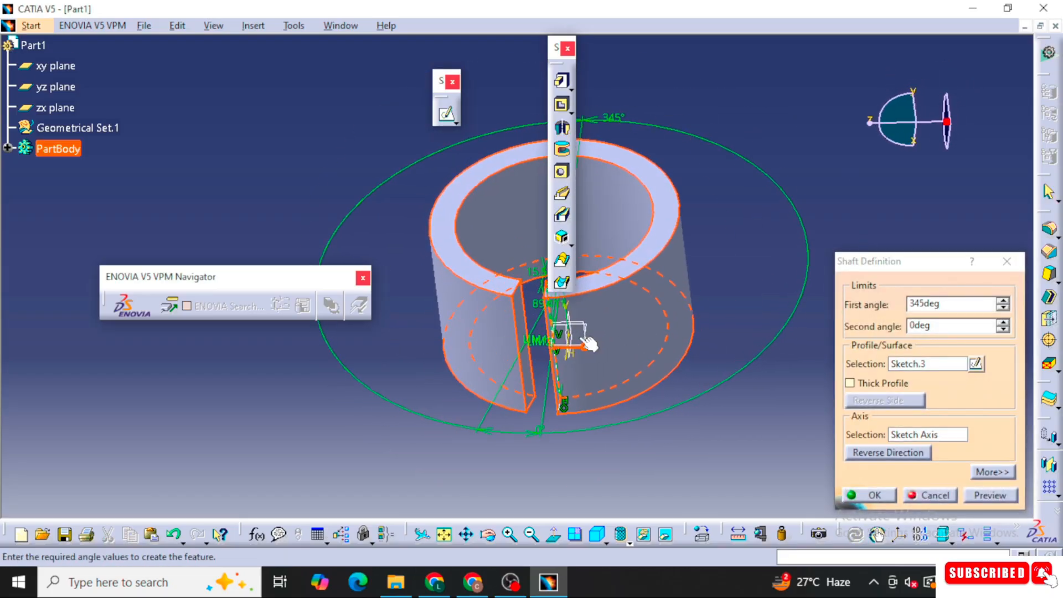
{"action": "double_click", "coordinate": [962, 302]}
{"action": "type", "text": "36.0"}
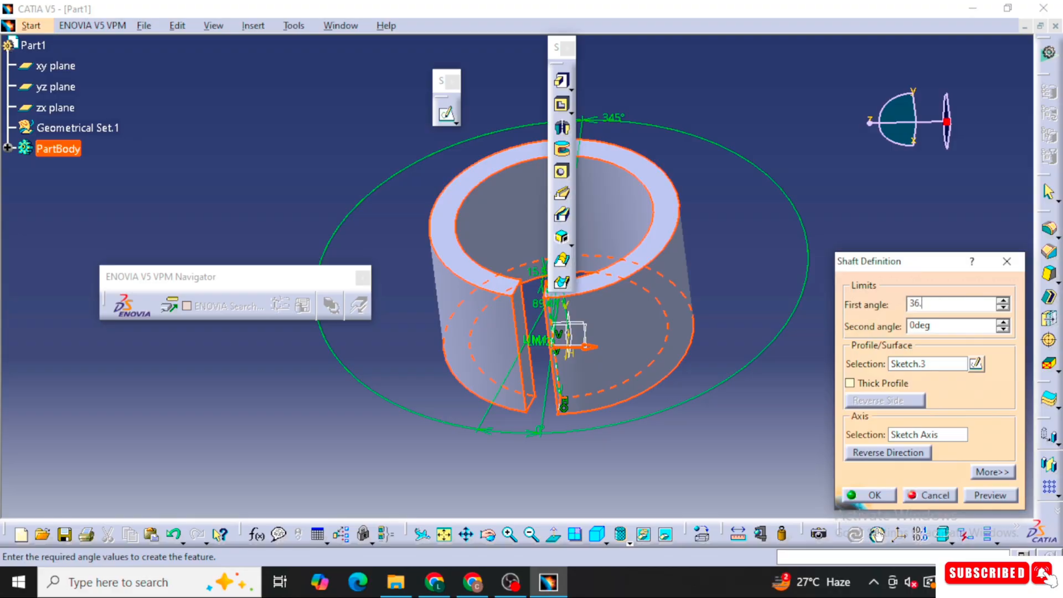
{"action": "key", "text": "Return"}
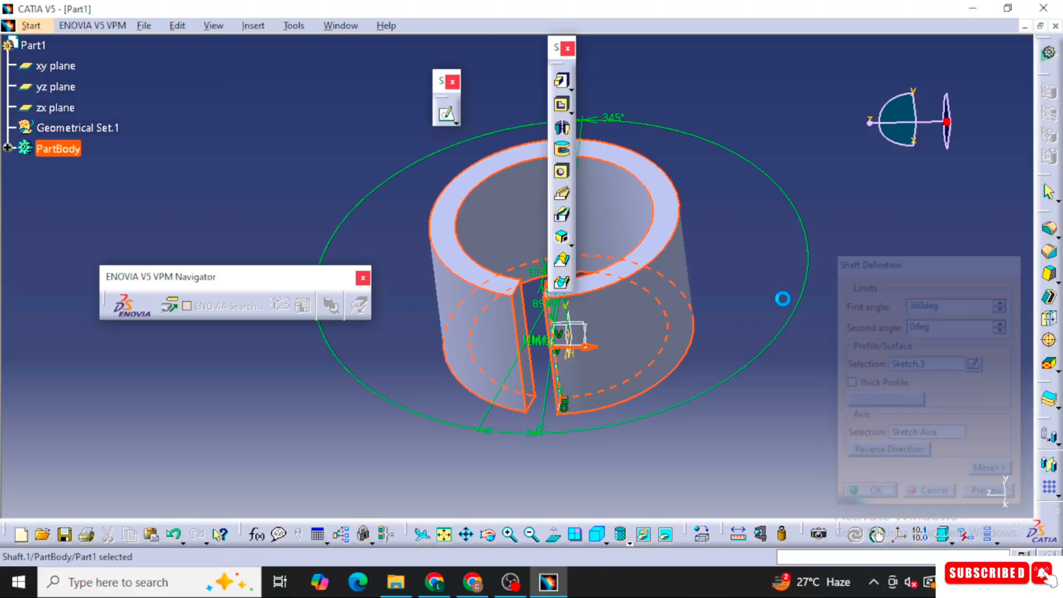
Examine the revolved hollow cylinder from several angles
{"action": "middle_click_drag", "start_coordinate": [683, 301], "coordinate": [646, 368]}
{"action": "middle_click_drag", "start_coordinate": [719, 375], "coordinate": [514, 310]}
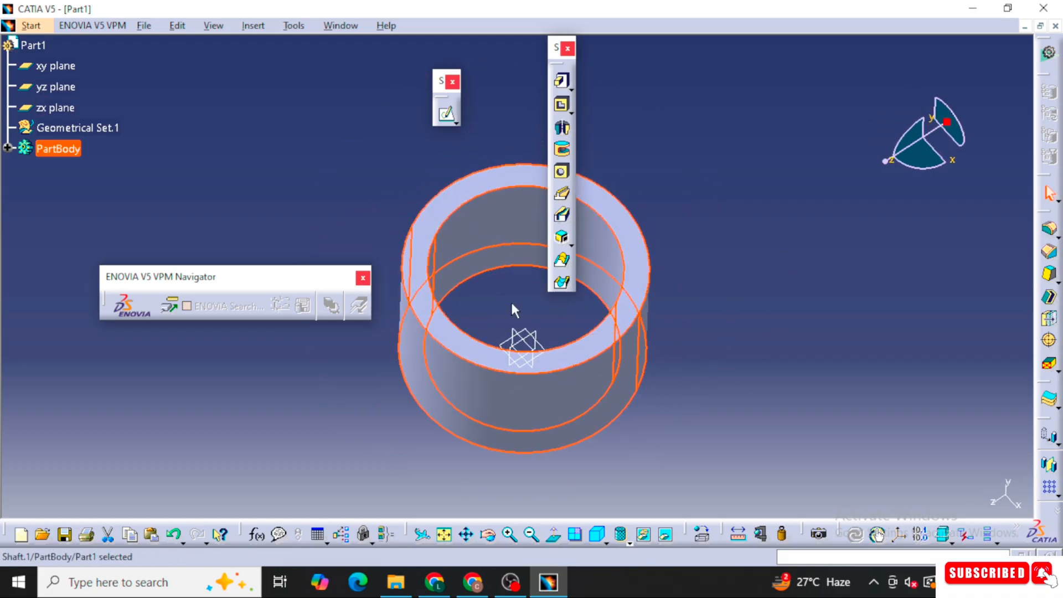
{"action": "left_click", "coordinate": [548, 339]}
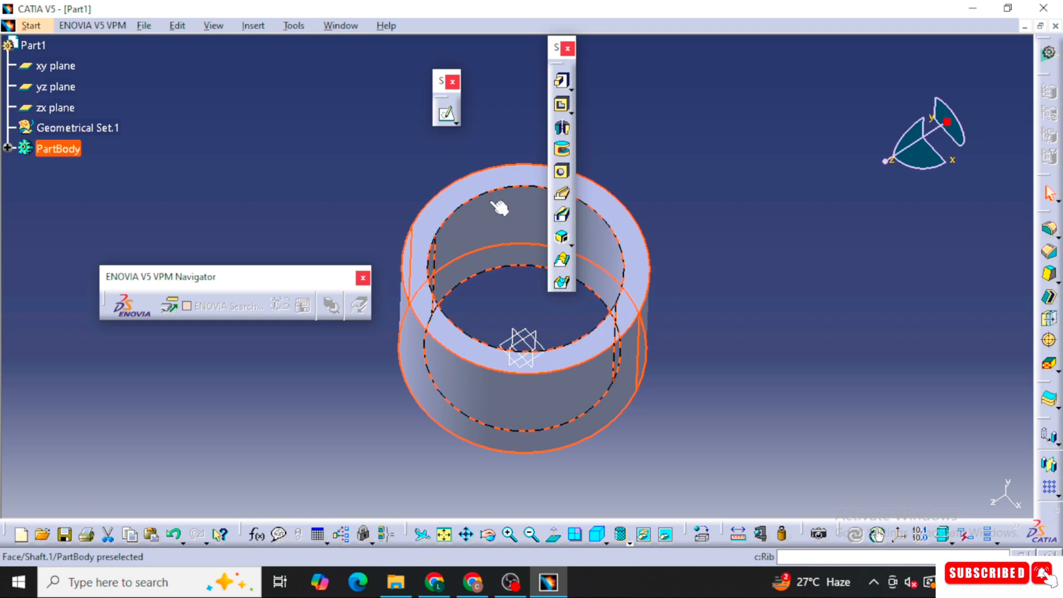
{"action": "middle_click_drag", "start_coordinate": [660, 422], "coordinate": [702, 318]}
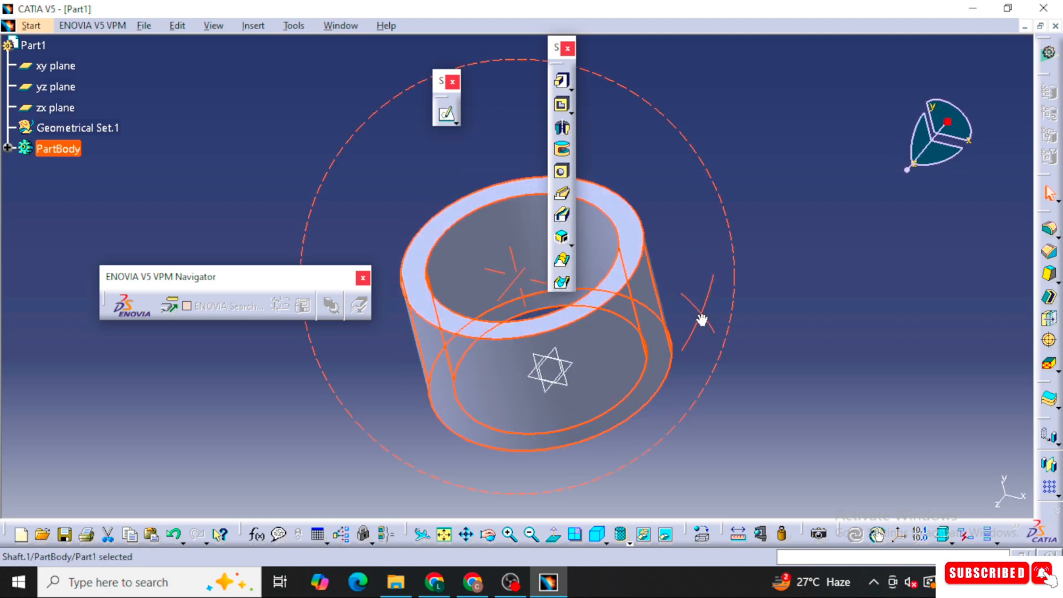
{"action": "middle_click_drag", "start_coordinate": [493, 324], "coordinate": [541, 311]}
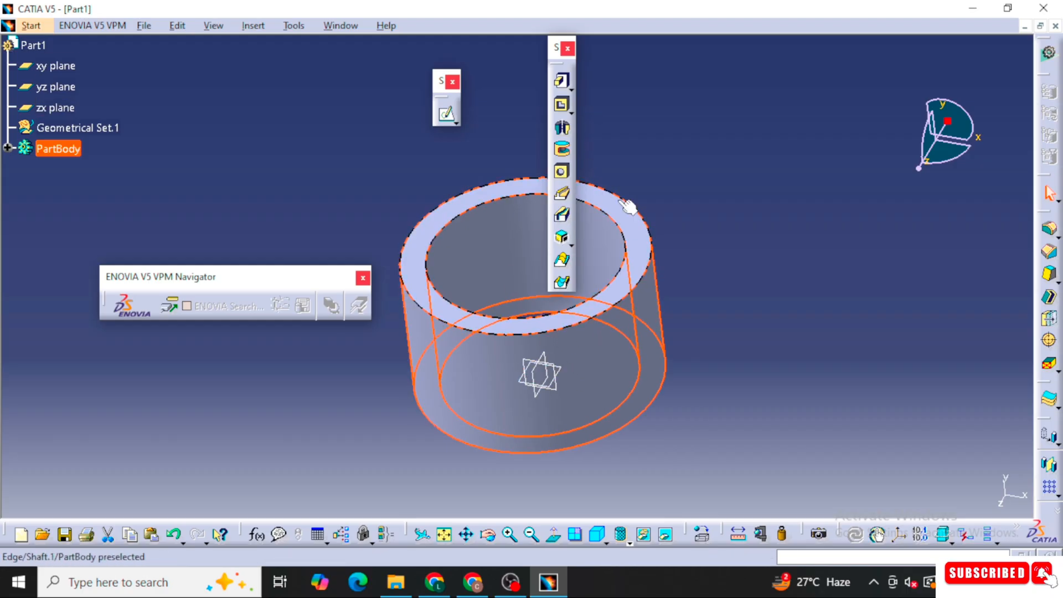
{"action": "middle_click_drag", "start_coordinate": [682, 191], "coordinate": [727, 125]}
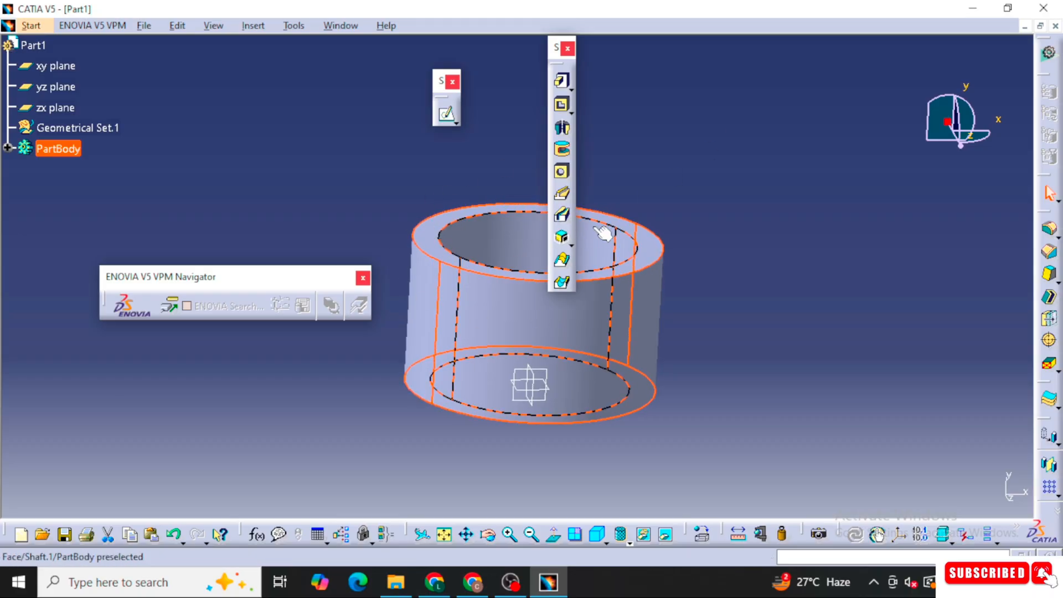
{"action": "middle_click_drag", "start_coordinate": [659, 165], "coordinate": [601, 183]}
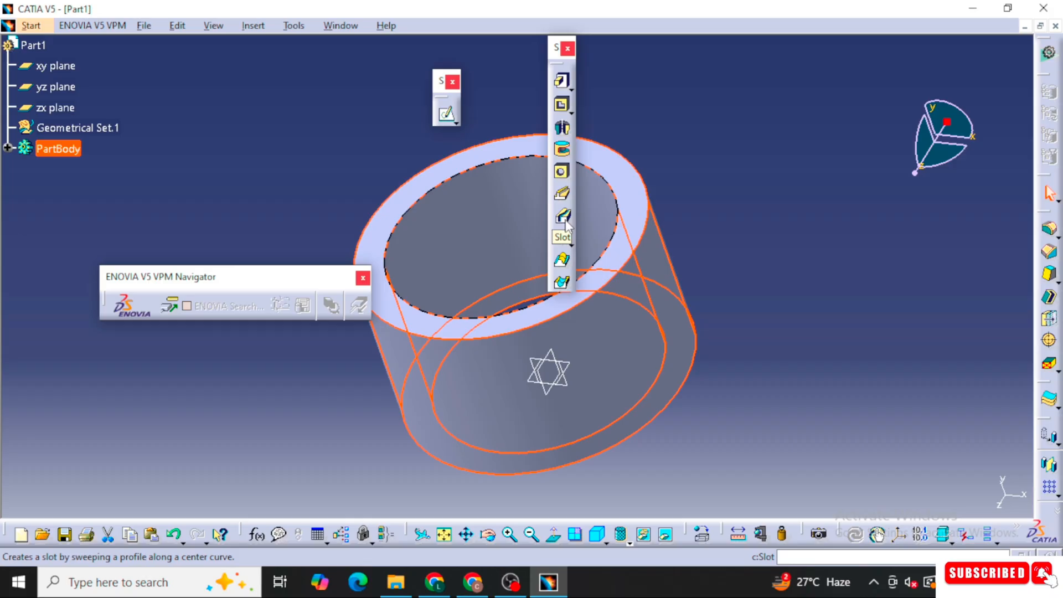
{"action": "middle_click_drag", "start_coordinate": [489, 243], "coordinate": [534, 231]}
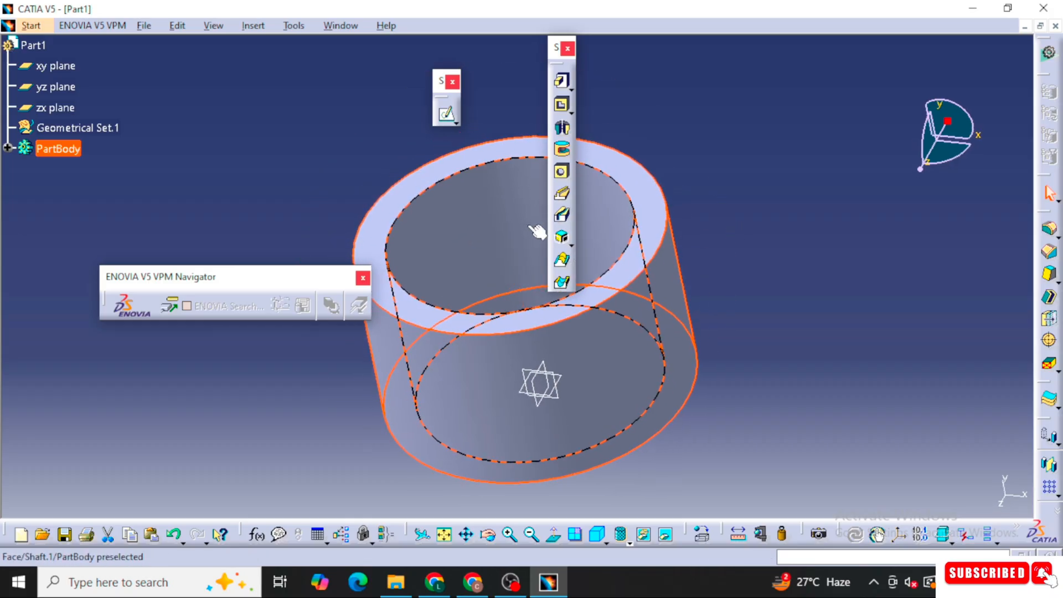